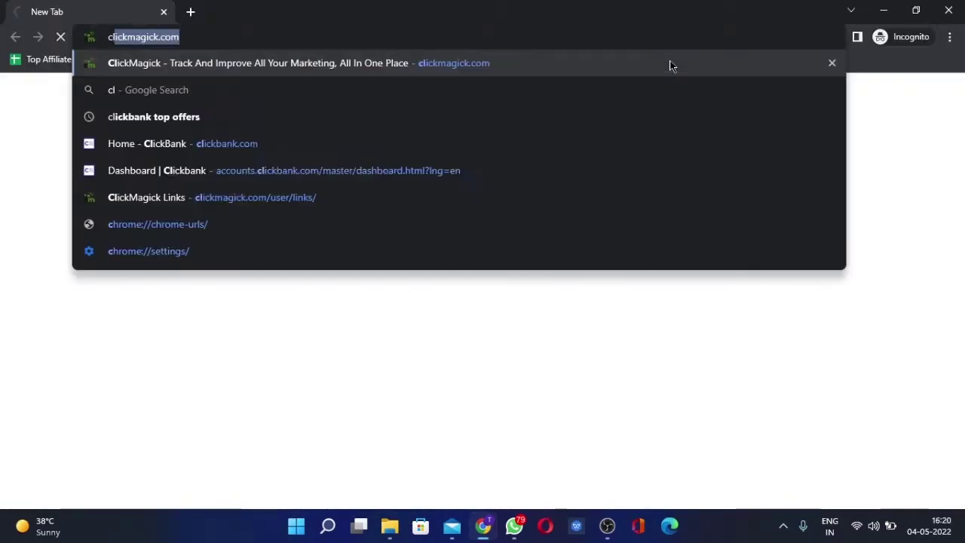
Open the clickmagick.com website and skim its homepage
{"action": "type", "text": "ickmagick.com"}
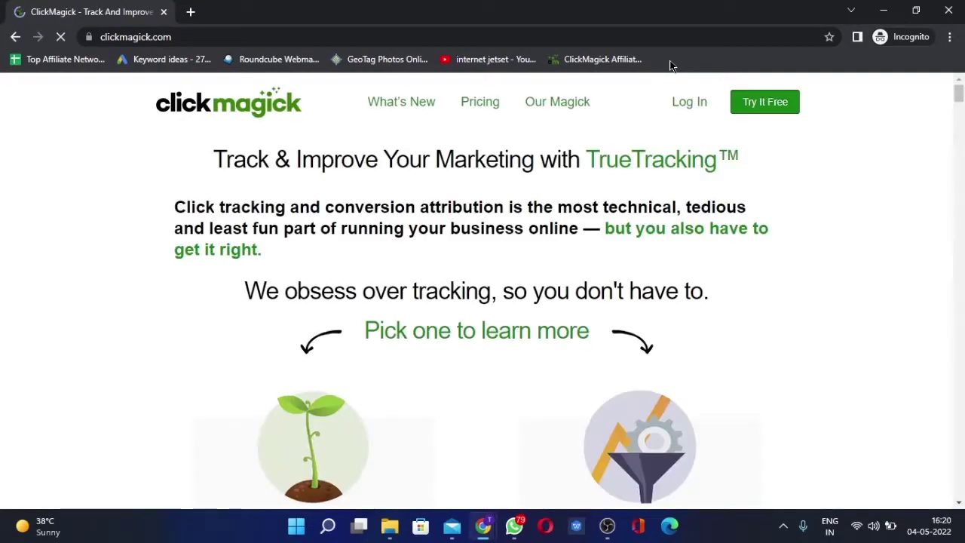
{"action": "scroll", "coordinate": [336, 229], "scroll_direction": "down", "scroll_amount": 10}
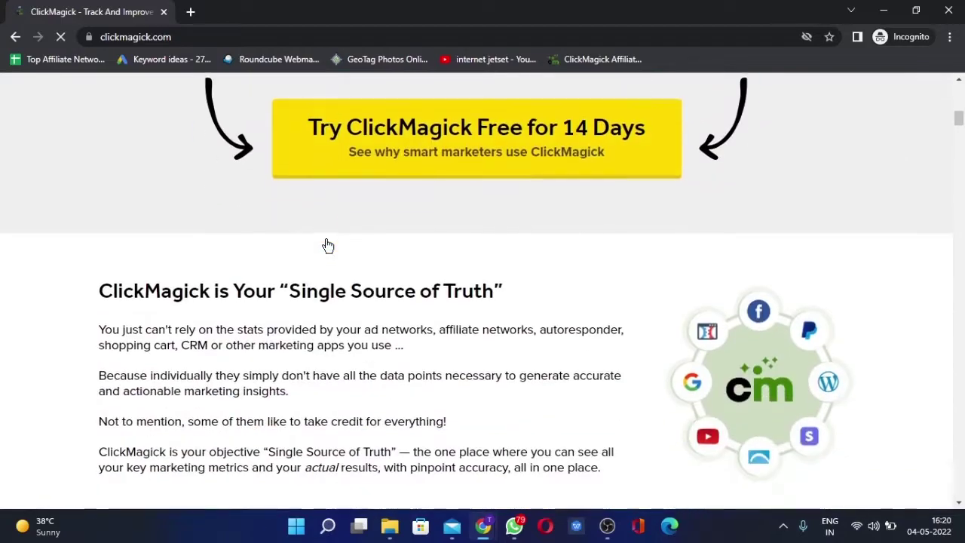
{"action": "scroll", "coordinate": [325, 295], "scroll_direction": "up", "scroll_amount": 8}
{"action": "scroll", "coordinate": [329, 288], "scroll_direction": "up", "scroll_amount": 3}
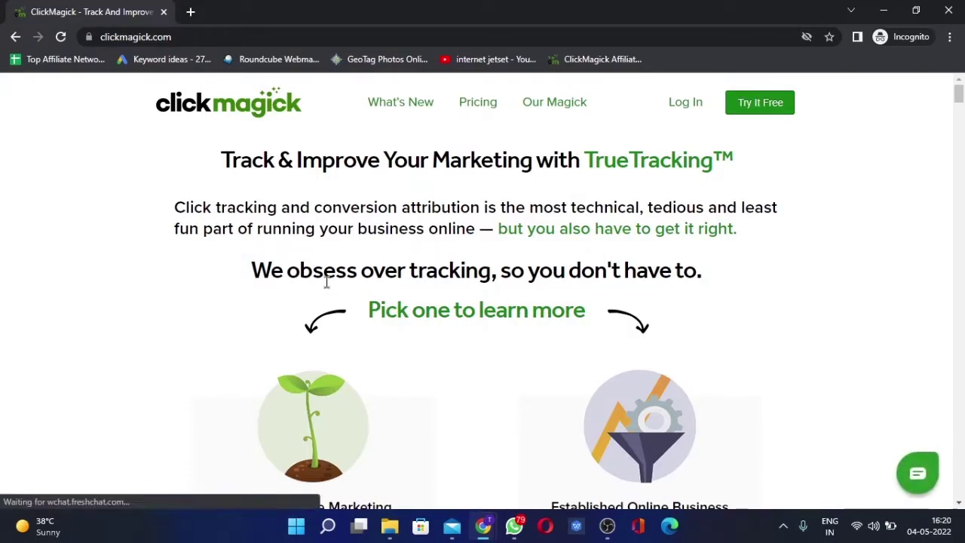
Look through the homepage's audience options, supported ad platforms, attribution, click protection and reporting sections
{"action": "scroll", "coordinate": [286, 295], "scroll_direction": "down", "scroll_amount": 3}
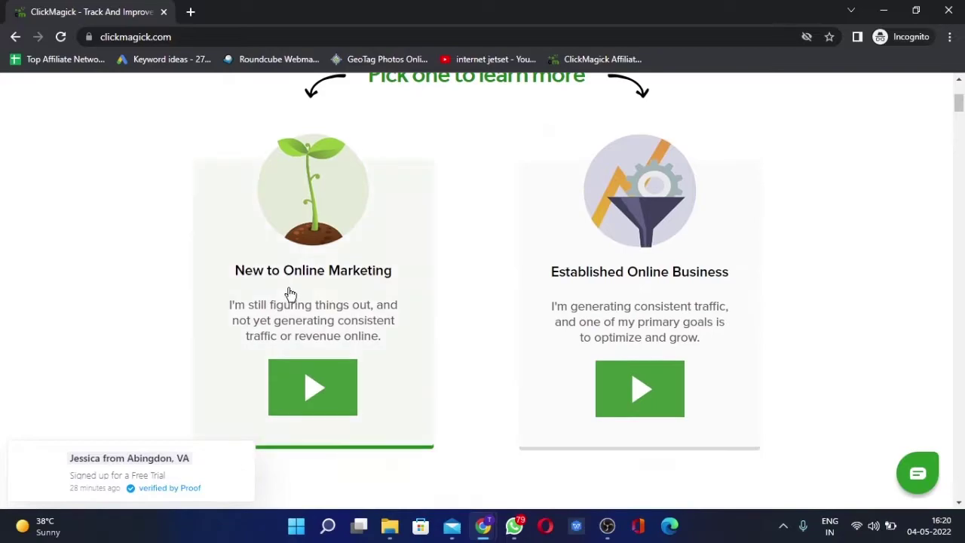
{"action": "scroll", "coordinate": [136, 258], "scroll_direction": "down", "scroll_amount": 1}
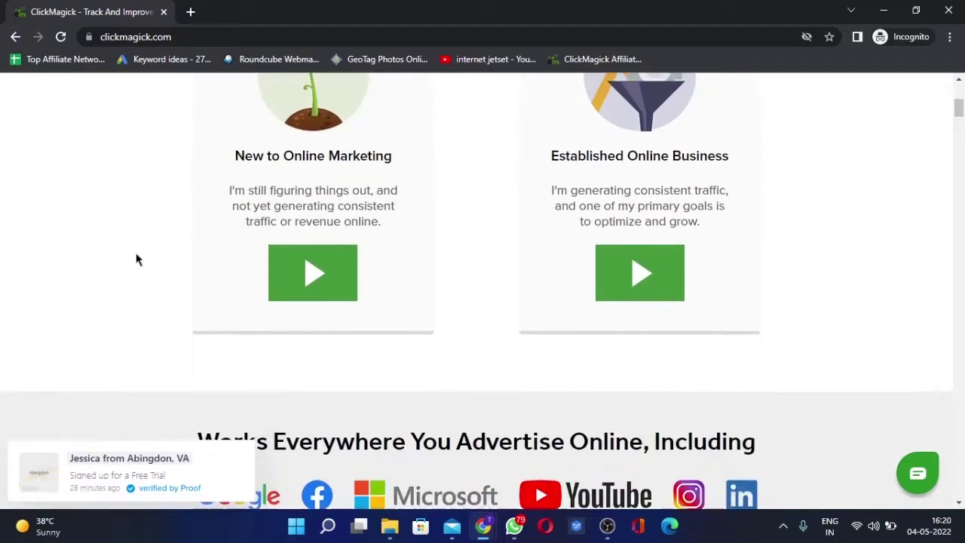
{"action": "scroll", "coordinate": [136, 259], "scroll_direction": "down", "scroll_amount": 3}
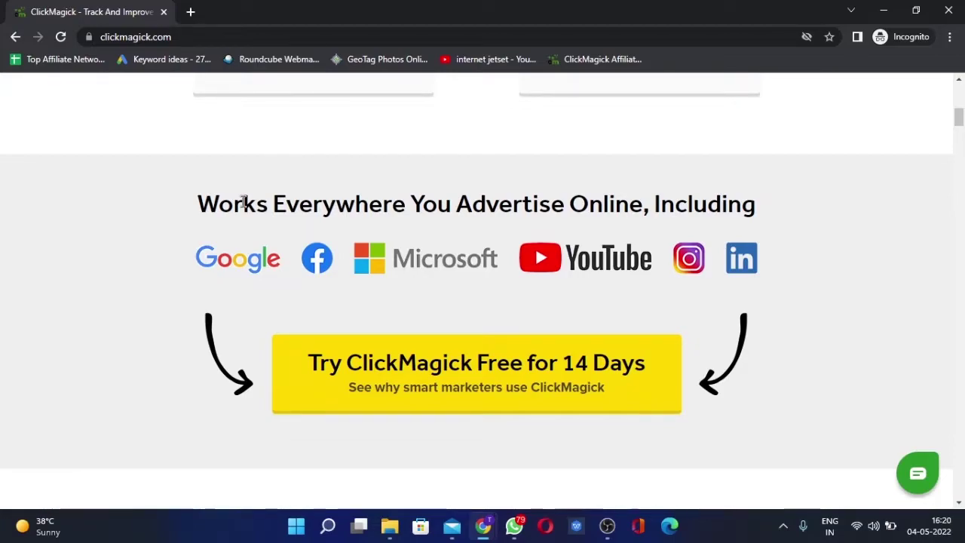
{"action": "scroll", "coordinate": [243, 201], "scroll_direction": "down", "scroll_amount": 5}
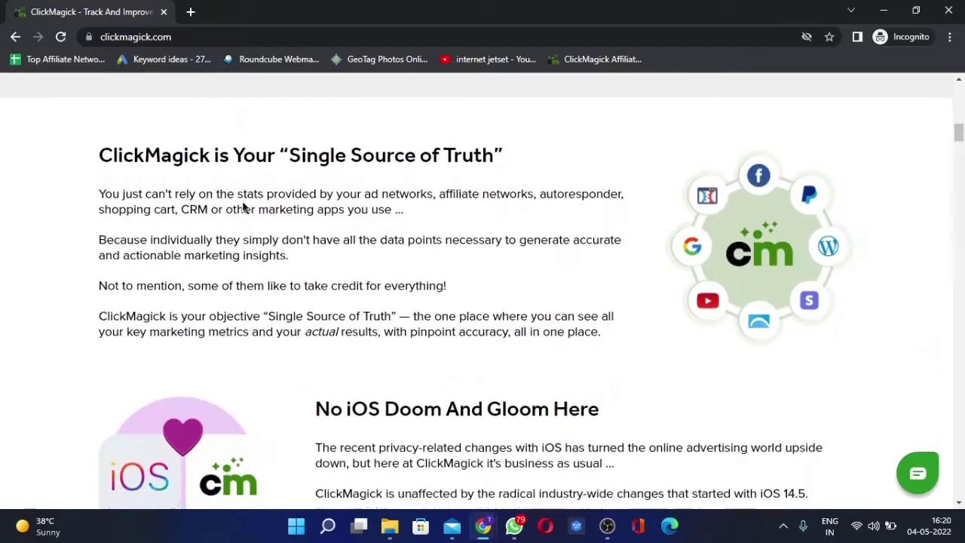
{"action": "scroll", "coordinate": [251, 204], "scroll_direction": "down", "scroll_amount": 7}
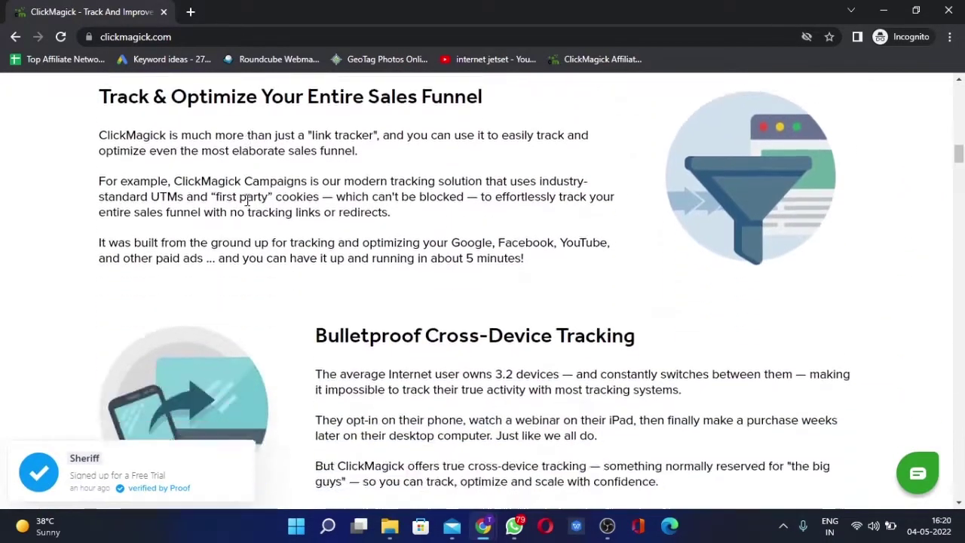
{"action": "scroll", "coordinate": [249, 205], "scroll_direction": "down", "scroll_amount": 4}
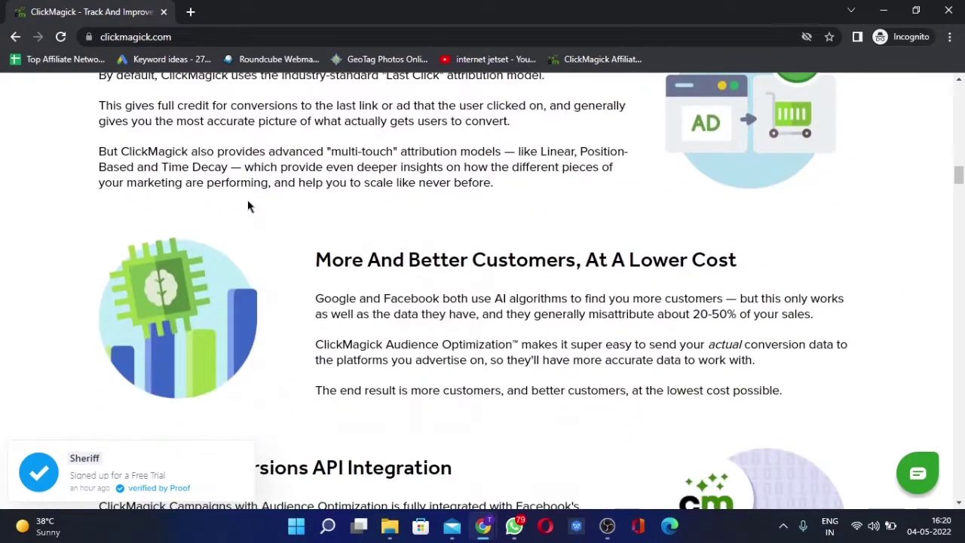
{"action": "scroll", "coordinate": [249, 205], "scroll_direction": "up", "scroll_amount": 2}
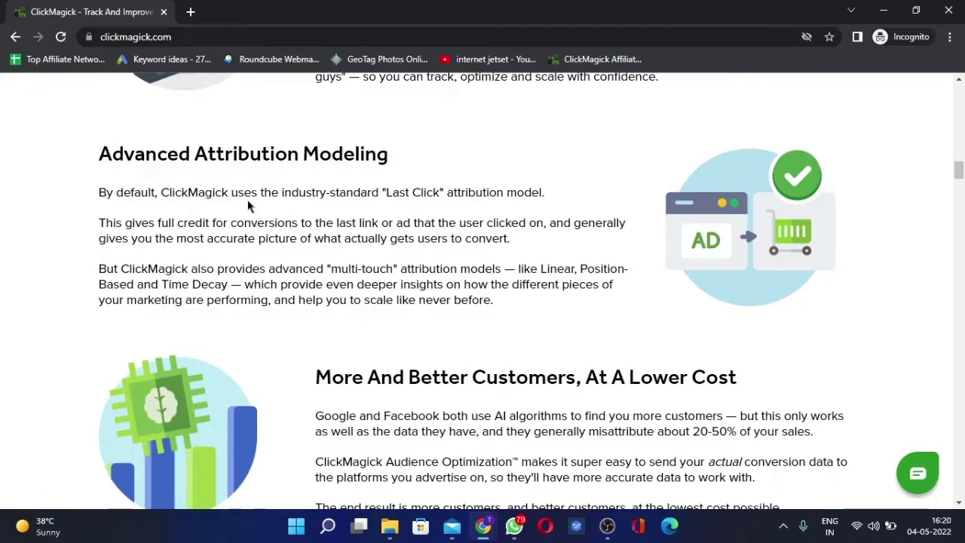
{"action": "scroll", "coordinate": [249, 205], "scroll_direction": "down", "scroll_amount": 8}
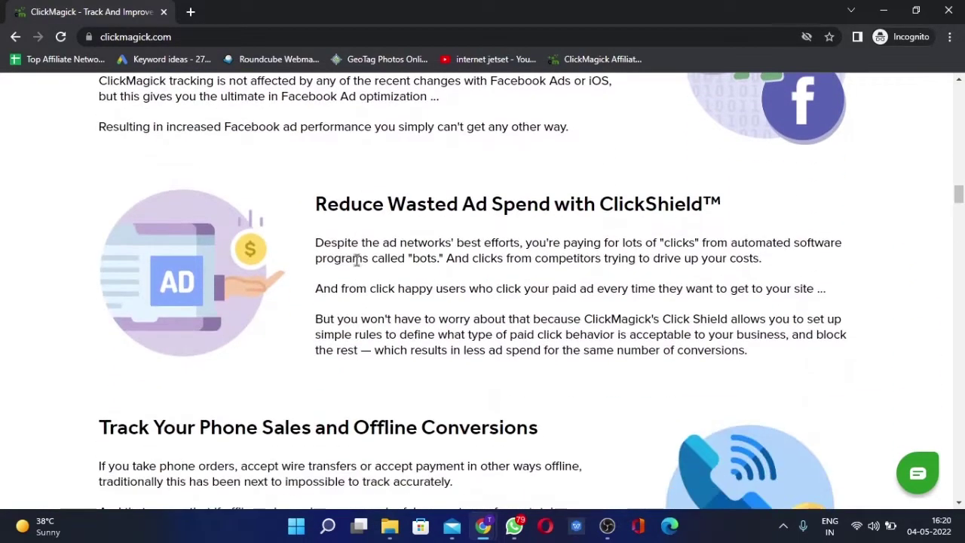
{"action": "scroll", "coordinate": [357, 261], "scroll_direction": "down", "scroll_amount": 6}
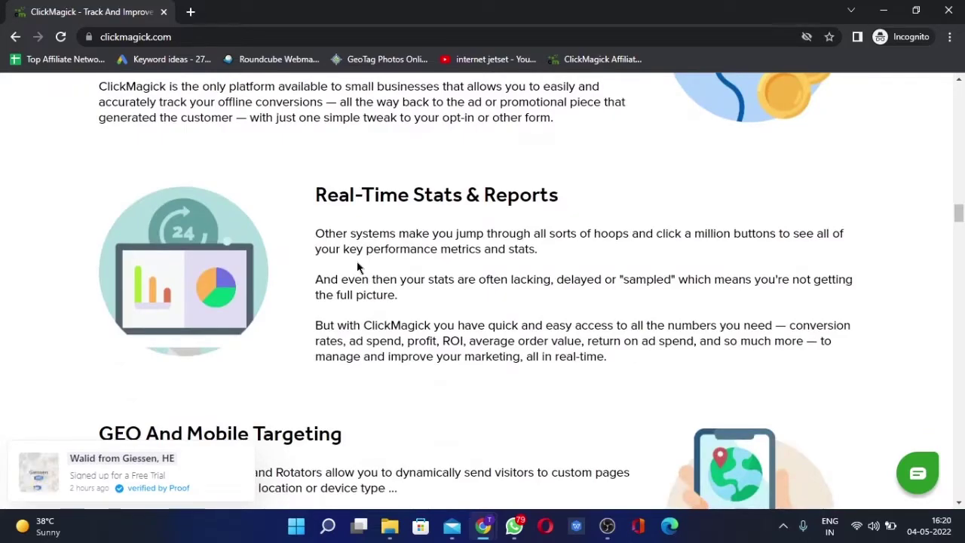
{"action": "scroll", "coordinate": [358, 264], "scroll_direction": "up", "scroll_amount": 15}
{"action": "scroll", "coordinate": [360, 259], "scroll_direction": "up", "scroll_amount": 10}
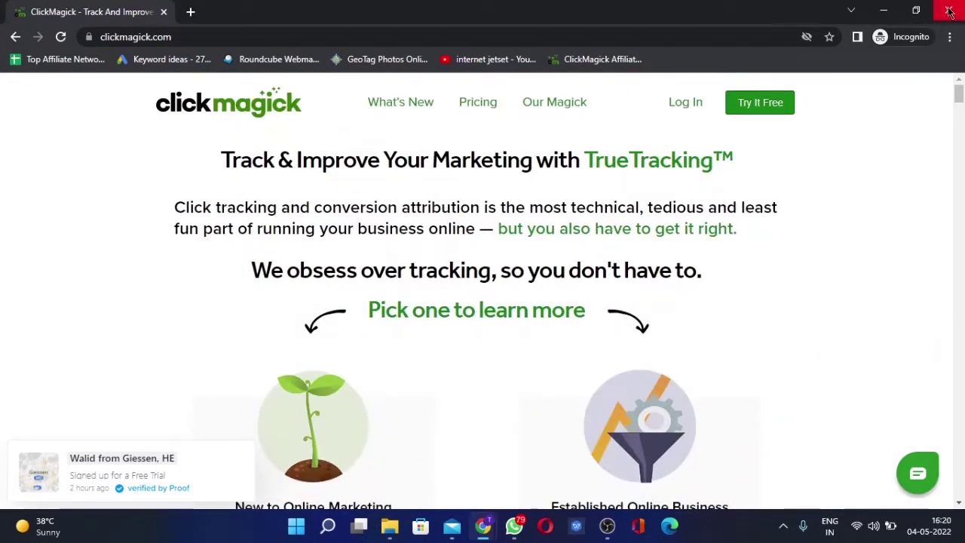
Switch to the signed-in browser window and open the Advanced Tools section of the ClickBank account's My Site page
{"action": "key", "text": "alt+Tab"}
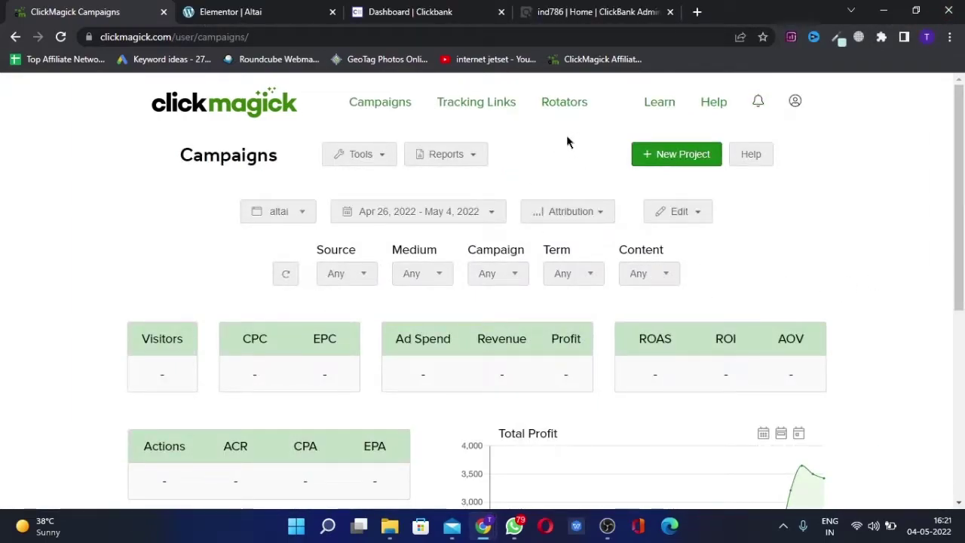
{"action": "left_click", "coordinate": [415, 17]}
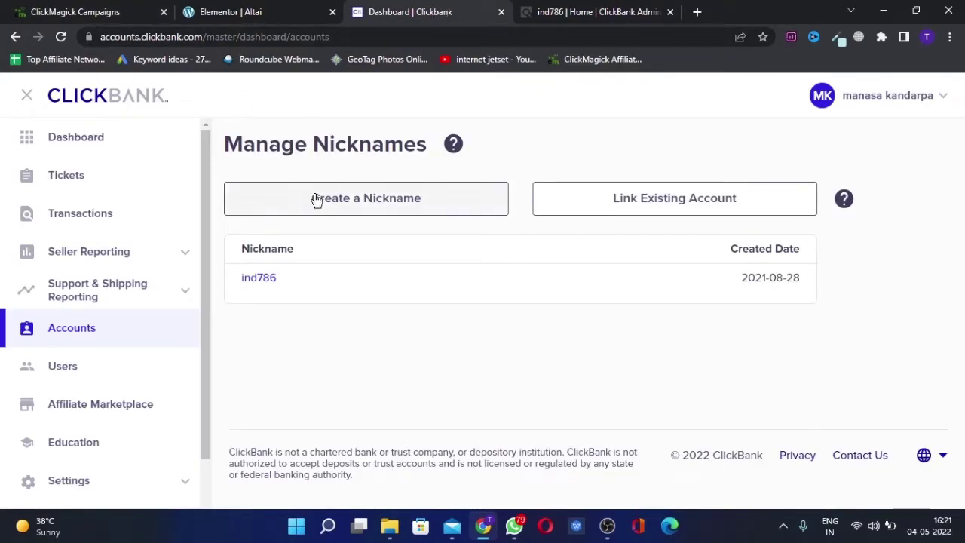
{"action": "left_click", "coordinate": [537, 12]}
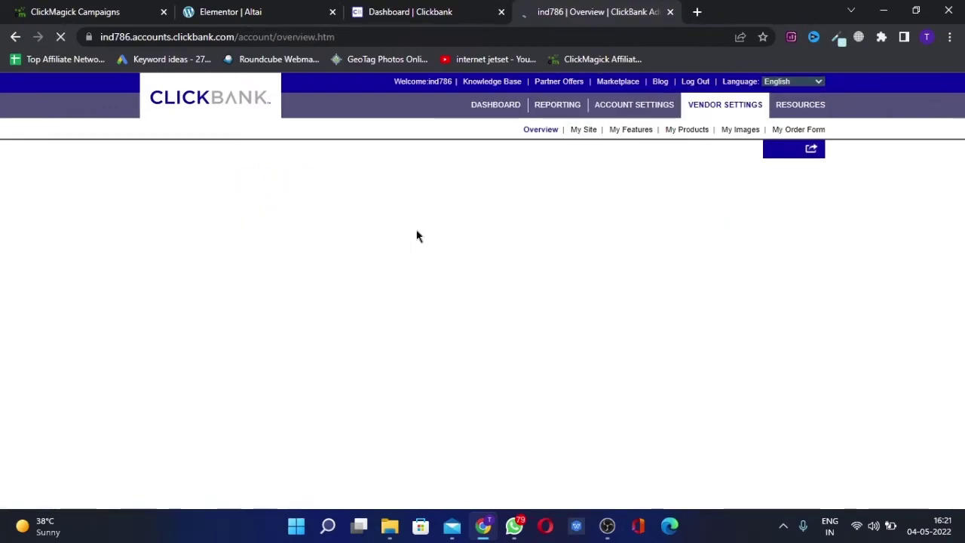
{"action": "scroll", "coordinate": [364, 298], "scroll_direction": "down", "scroll_amount": 1}
{"action": "scroll", "coordinate": [363, 298], "scroll_direction": "up", "scroll_amount": 1}
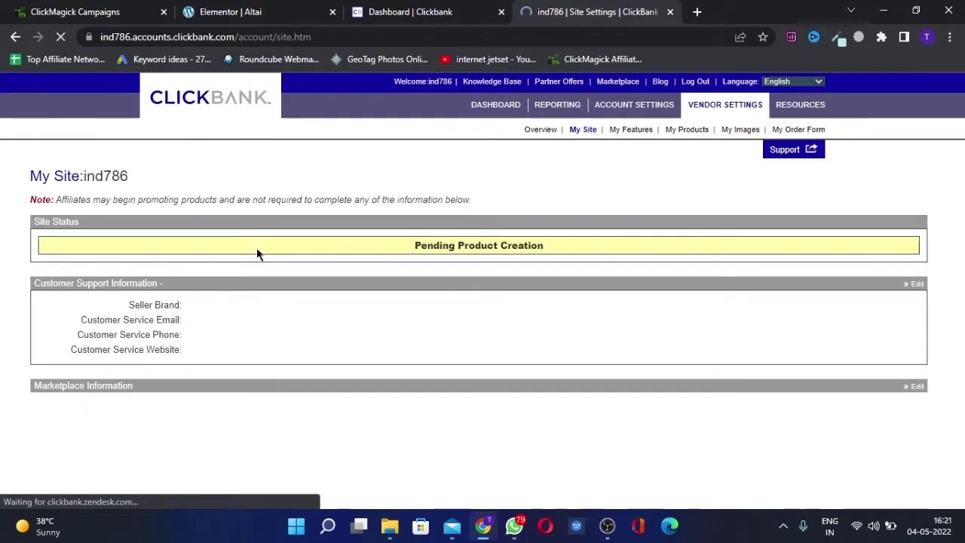
{"action": "scroll", "coordinate": [336, 297], "scroll_direction": "down", "scroll_amount": 5}
{"action": "scroll", "coordinate": [272, 248], "scroll_direction": "down", "scroll_amount": 11}
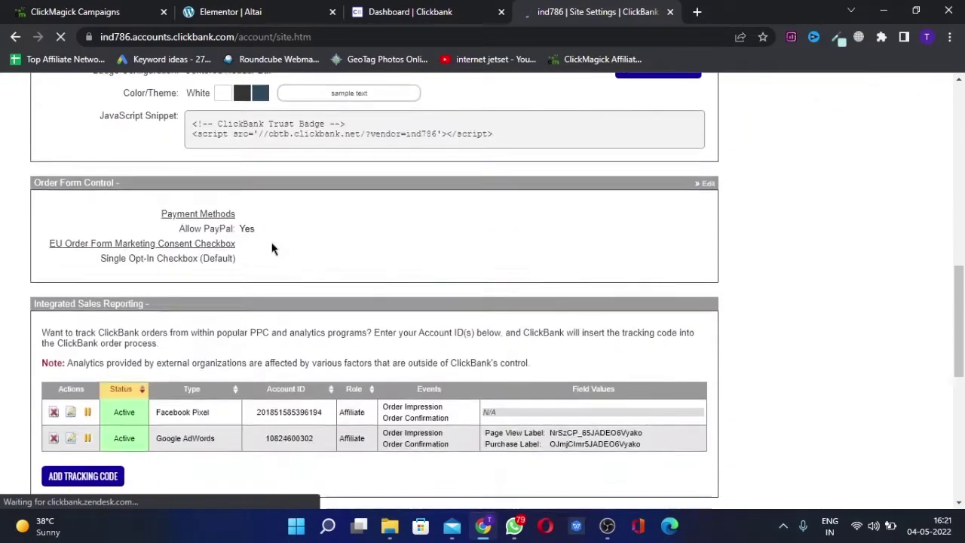
{"action": "scroll", "coordinate": [256, 260], "scroll_direction": "up", "scroll_amount": 2}
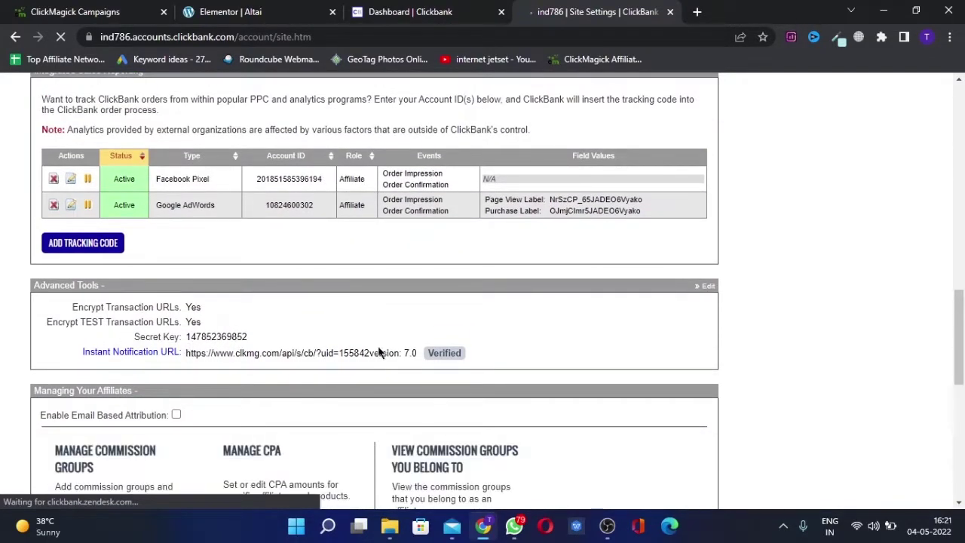
Open the Advanced Tools editor and inspect the Instant Notification URL and Secret Key fields
{"action": "left_click", "coordinate": [707, 287]}
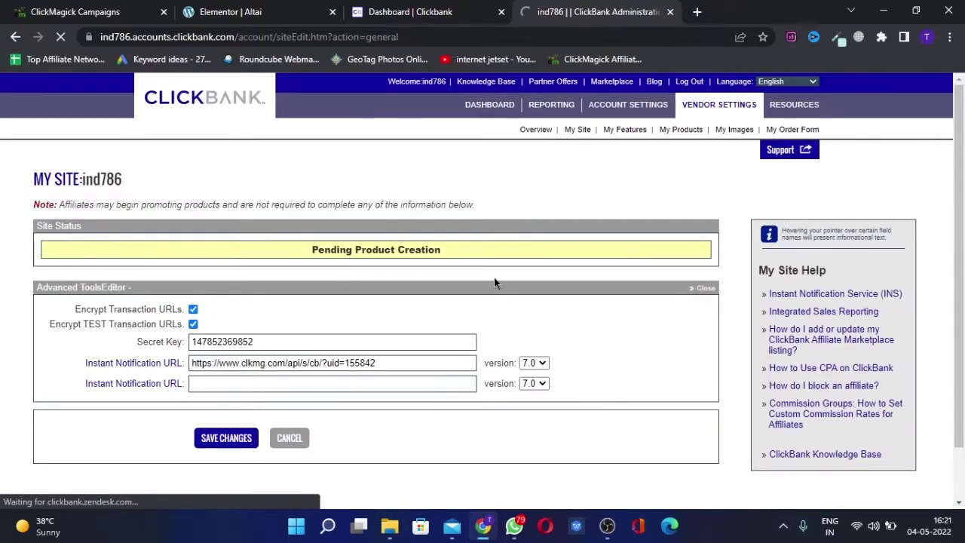
{"action": "scroll", "coordinate": [493, 281], "scroll_direction": "down", "scroll_amount": 2}
{"action": "left_click", "coordinate": [384, 302]}
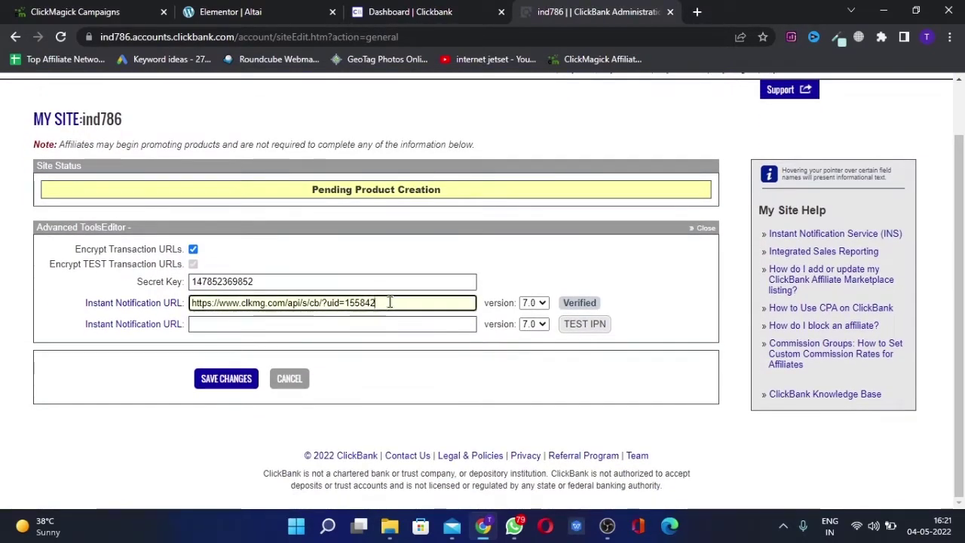
{"action": "left_click", "coordinate": [270, 283]}
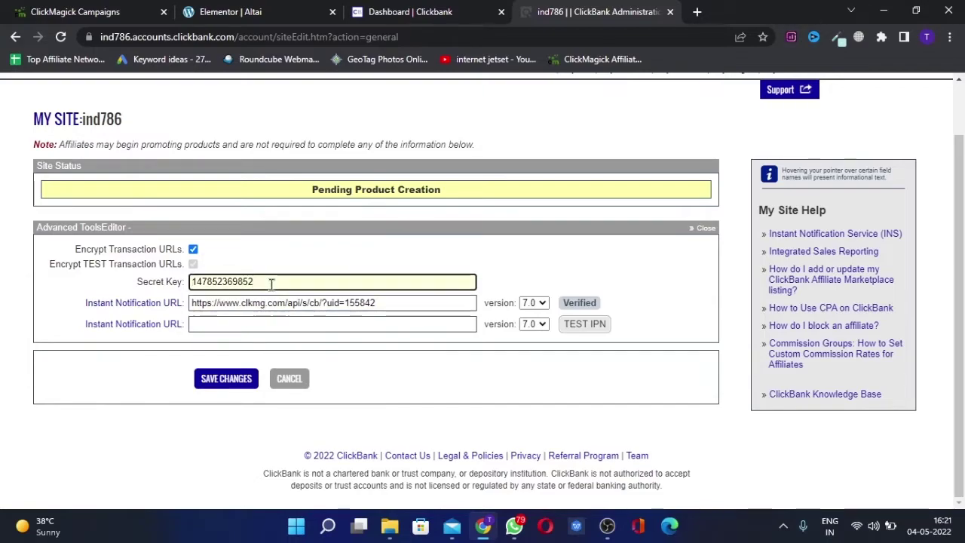
Switch to ClickMagick and open the ClickBank section of its account settings
{"action": "key", "text": "ctrl+1"}
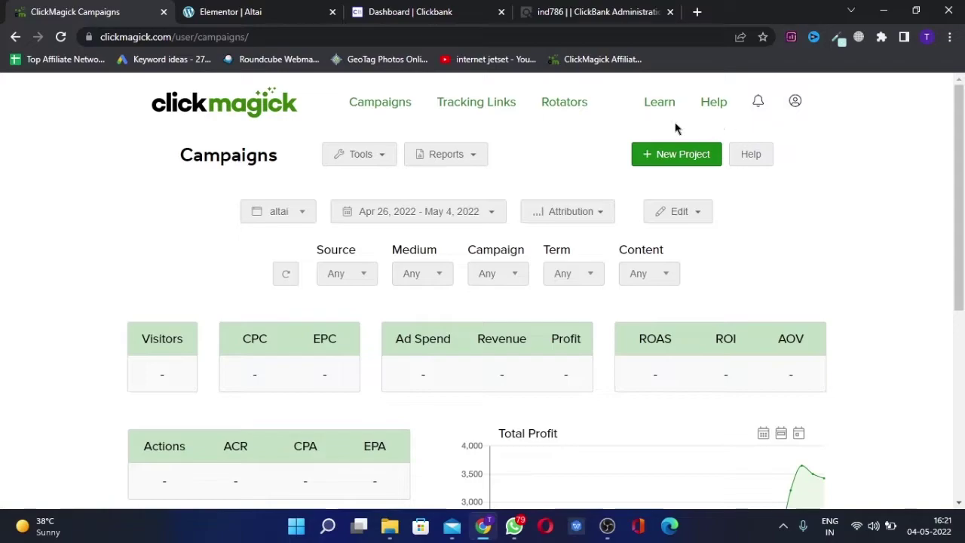
{"action": "left_click", "coordinate": [795, 104]}
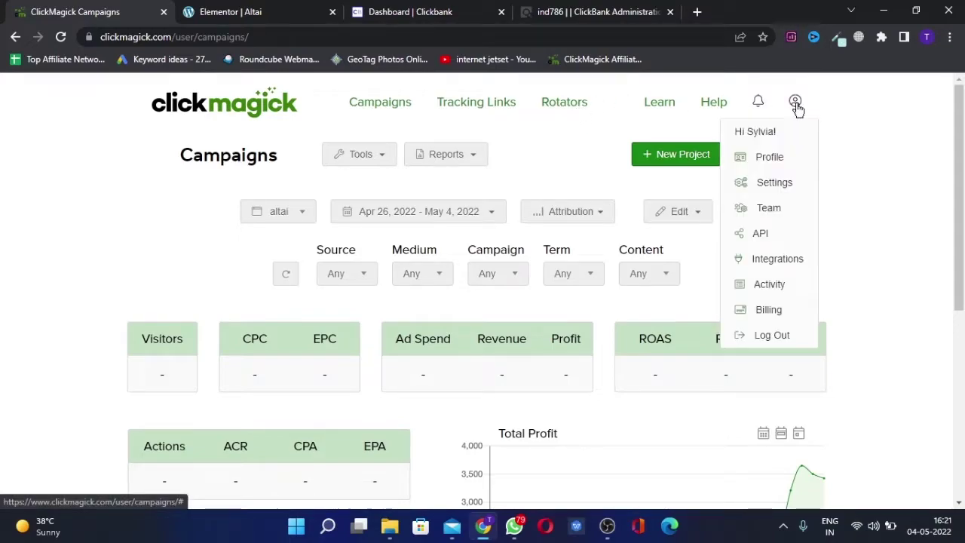
{"action": "left_click", "coordinate": [792, 184]}
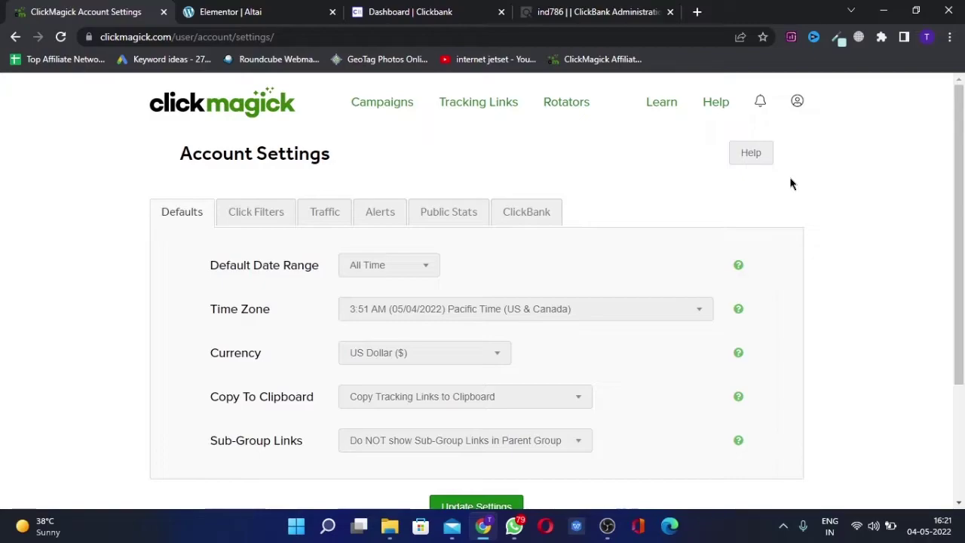
{"action": "left_click", "coordinate": [541, 217]}
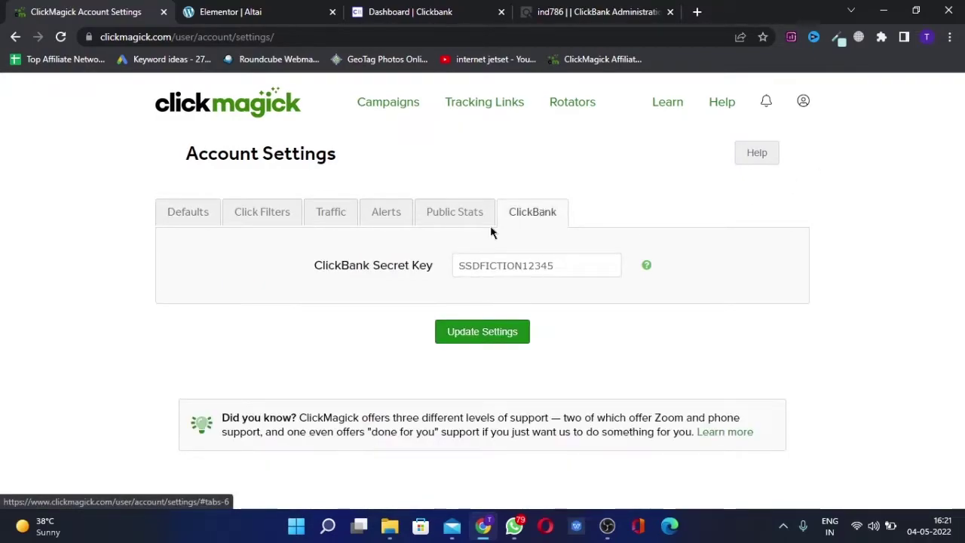
Compare the ClickBank Secret Key field in ClickMagick with the Secret Key field in ClickBank's Advanced Tools editor
{"action": "double_click", "coordinate": [505, 260]}
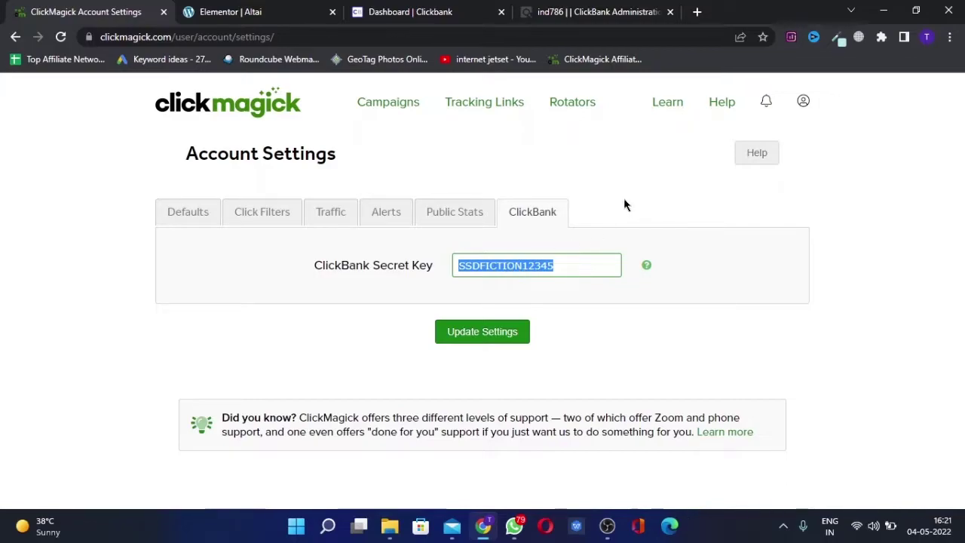
{"action": "left_click", "coordinate": [623, 199]}
{"action": "double_click", "coordinate": [524, 261]}
{"action": "left_click", "coordinate": [545, 248]}
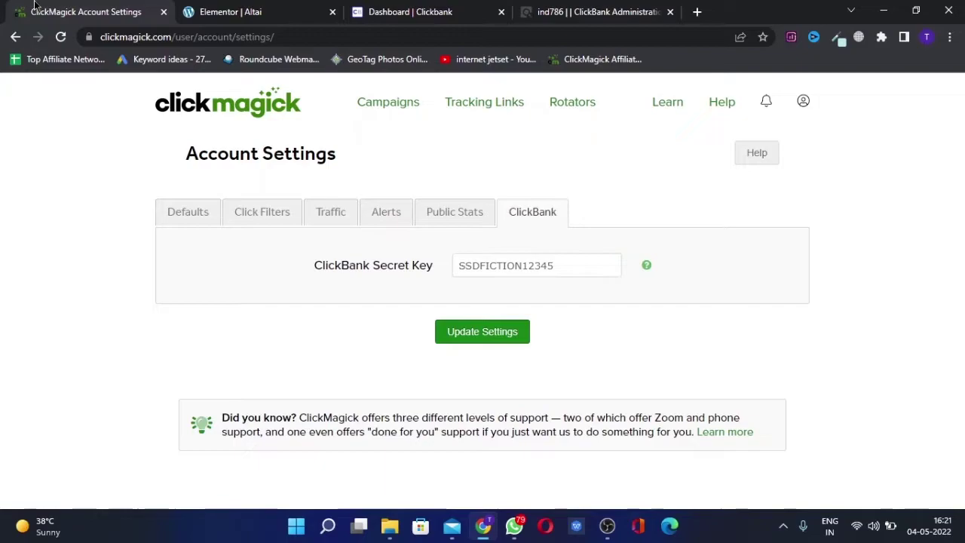
{"action": "double_click", "coordinate": [516, 268]}
{"action": "left_click", "coordinate": [595, 11]}
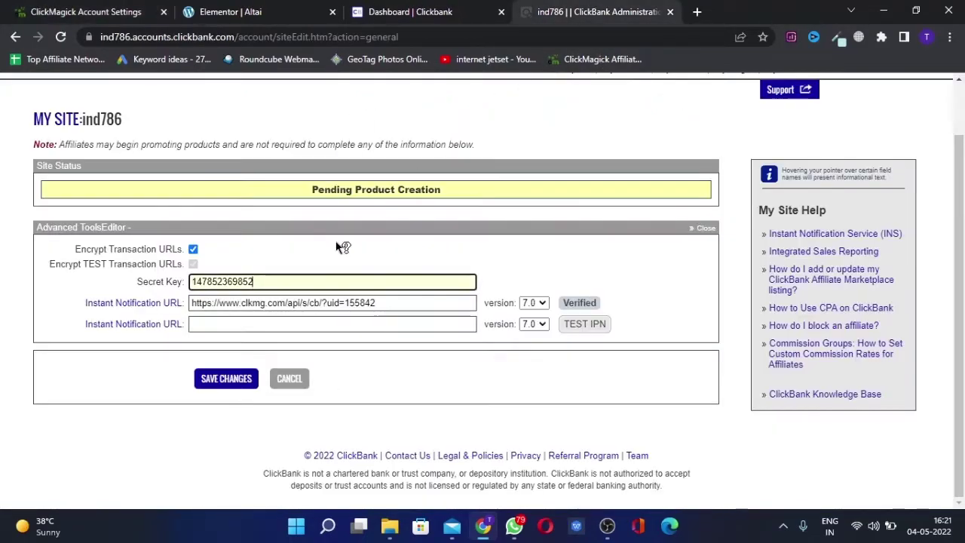
{"action": "left_click", "coordinate": [88, 10]}
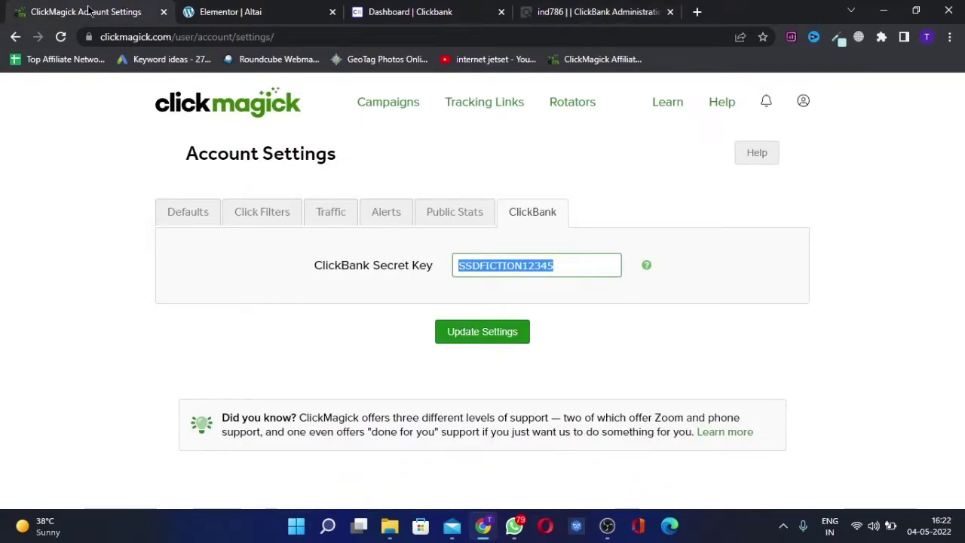
Edit the ClickBank Secret Key field in the ClickMagick account settings and update the settings
{"action": "double_click", "coordinate": [526, 273]}
{"action": "left_click", "coordinate": [574, 264]}
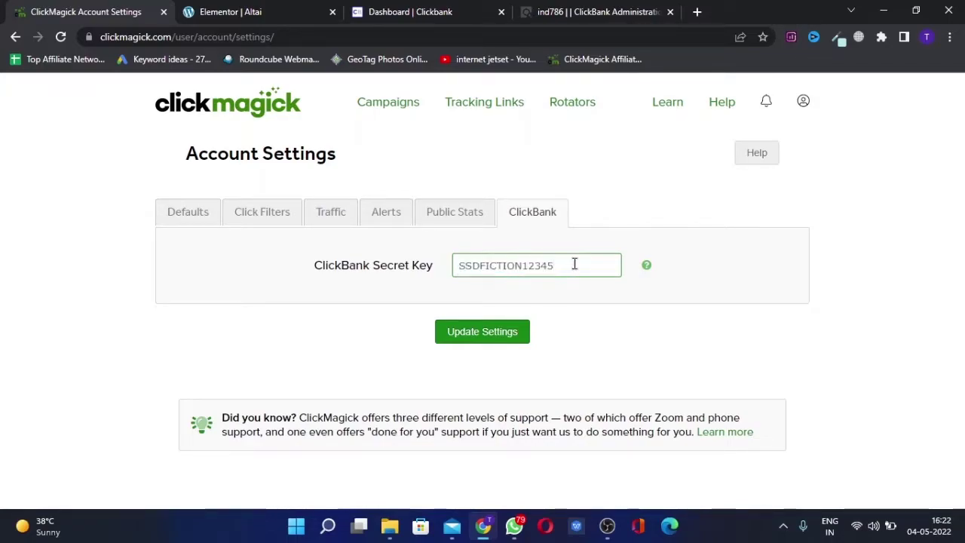
{"action": "key", "text": "BackSpace"}
{"action": "left_click", "coordinate": [497, 339]}
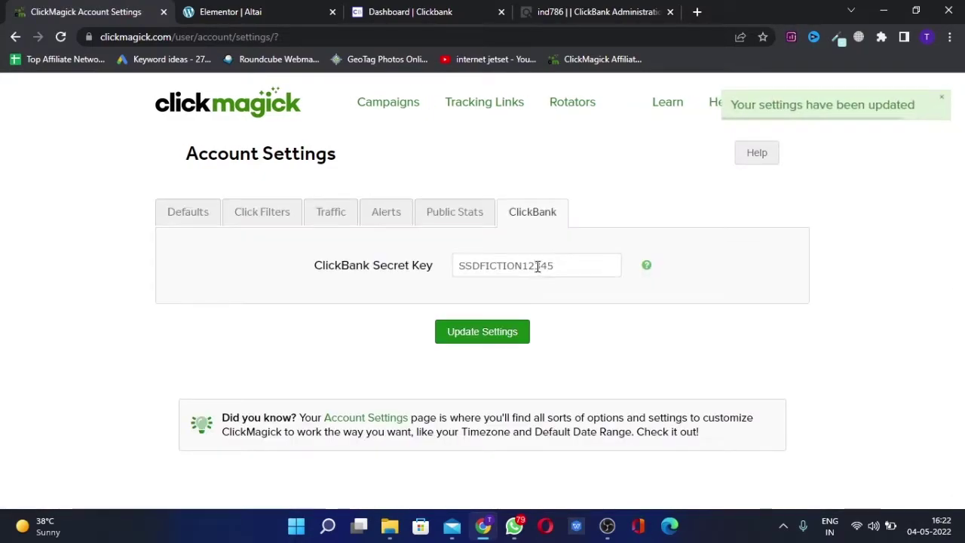
Check the Secret Key field in ClickBank's Advanced Tools editor again and return to the ClickMagick account settings
{"action": "left_click", "coordinate": [581, 12]}
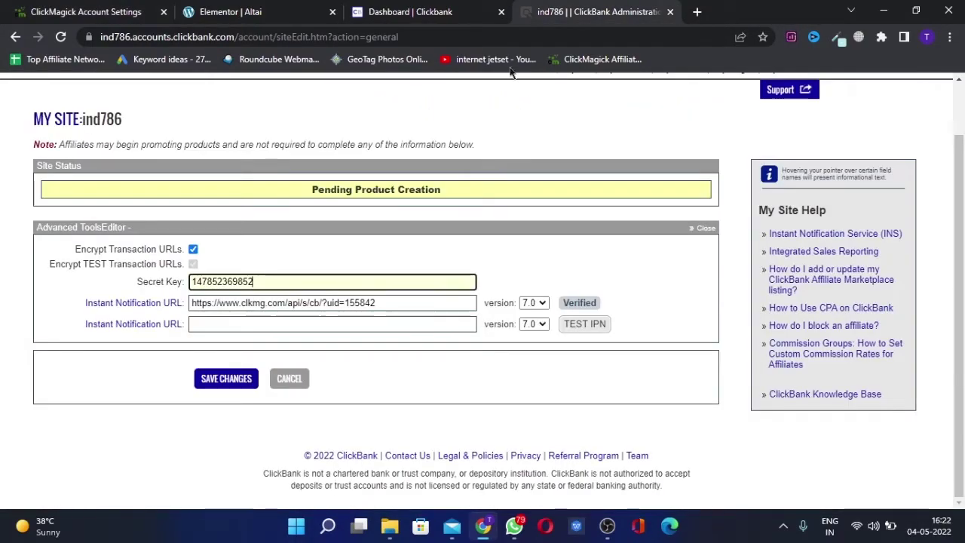
{"action": "double_click", "coordinate": [273, 277]}
{"action": "left_click", "coordinate": [296, 255]}
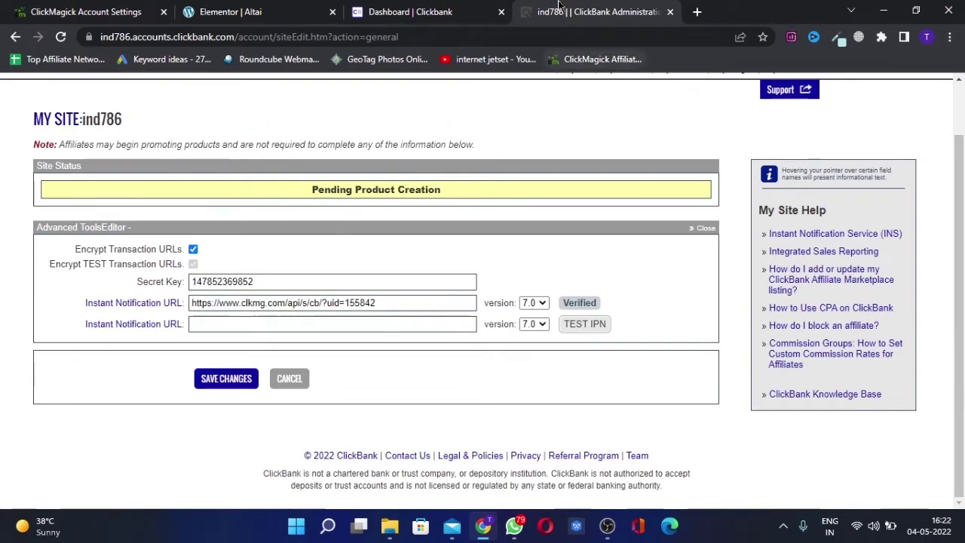
{"action": "left_click", "coordinate": [422, 11]}
{"action": "left_click", "coordinate": [86, 11]}
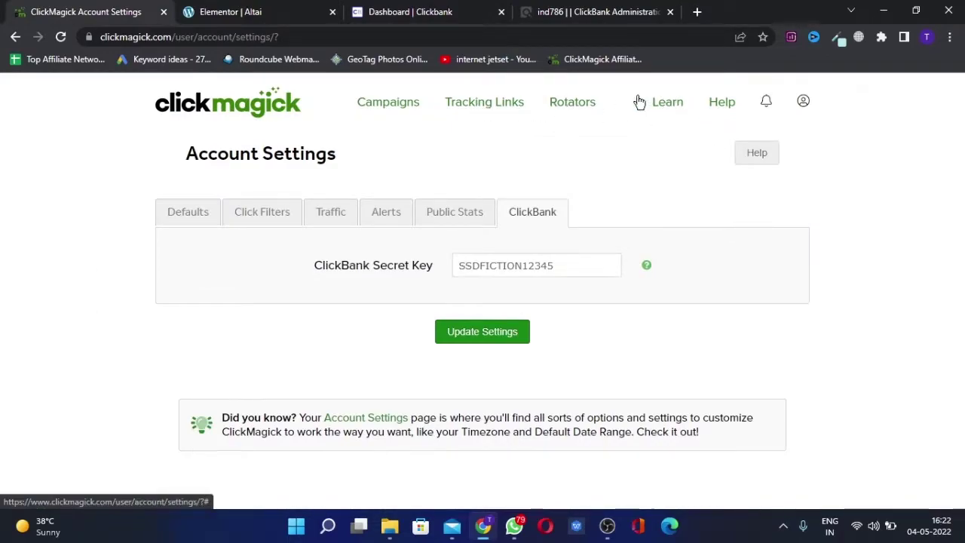
Open the Postback URL Tool from the ClickMagick Campaigns page
{"action": "left_click", "coordinate": [379, 102]}
{"action": "left_click", "coordinate": [359, 158]}
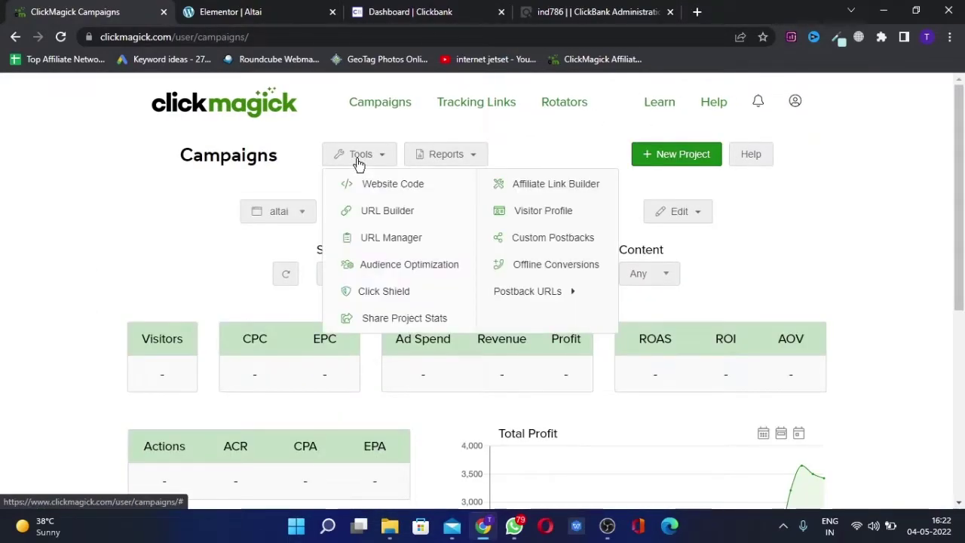
{"action": "mouse_move", "coordinate": [540, 293]}
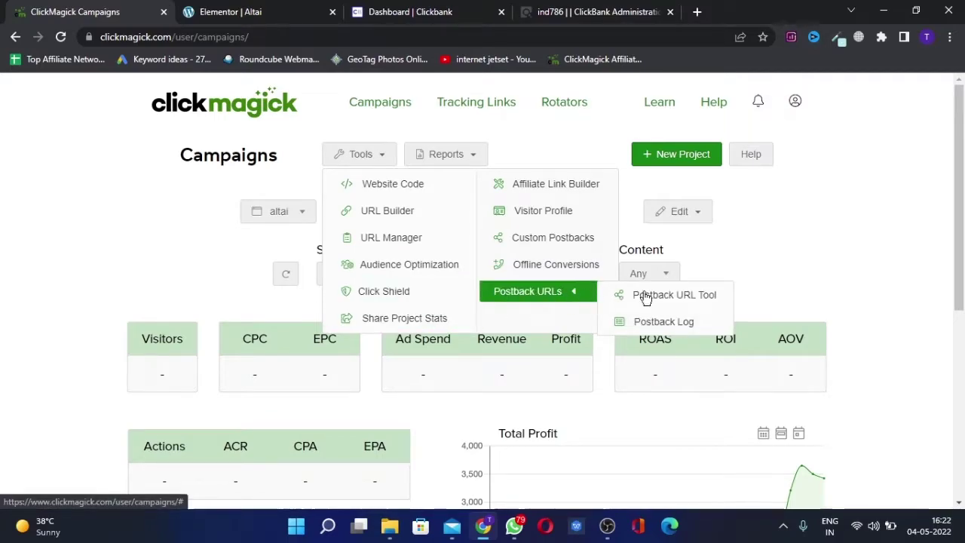
{"action": "left_click", "coordinate": [696, 298]}
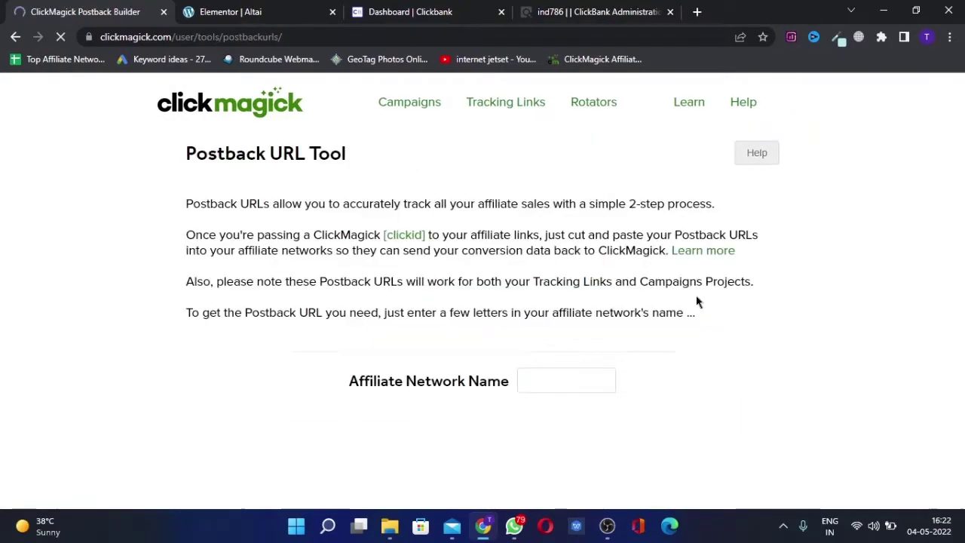
Filter the affiliate networks by "click" and copy the ClickBank (Affiliate) postback URL
{"action": "scroll", "coordinate": [641, 325], "scroll_direction": "down", "scroll_amount": 1}
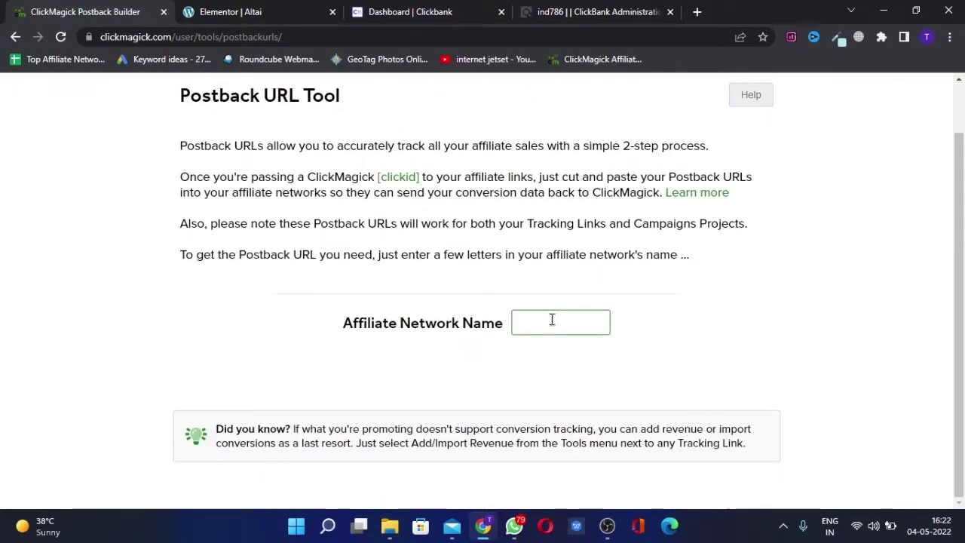
{"action": "type", "text": "click"}
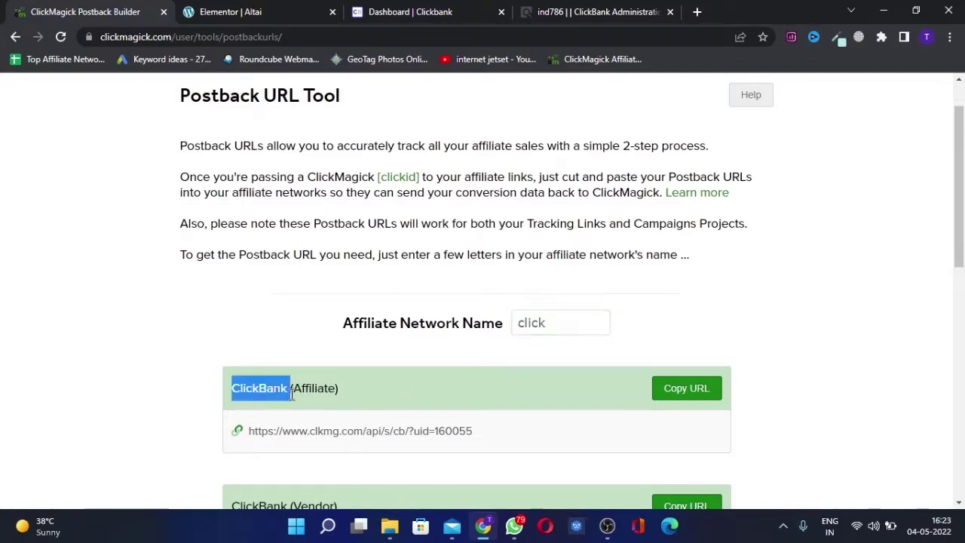
{"action": "left_click", "coordinate": [360, 436]}
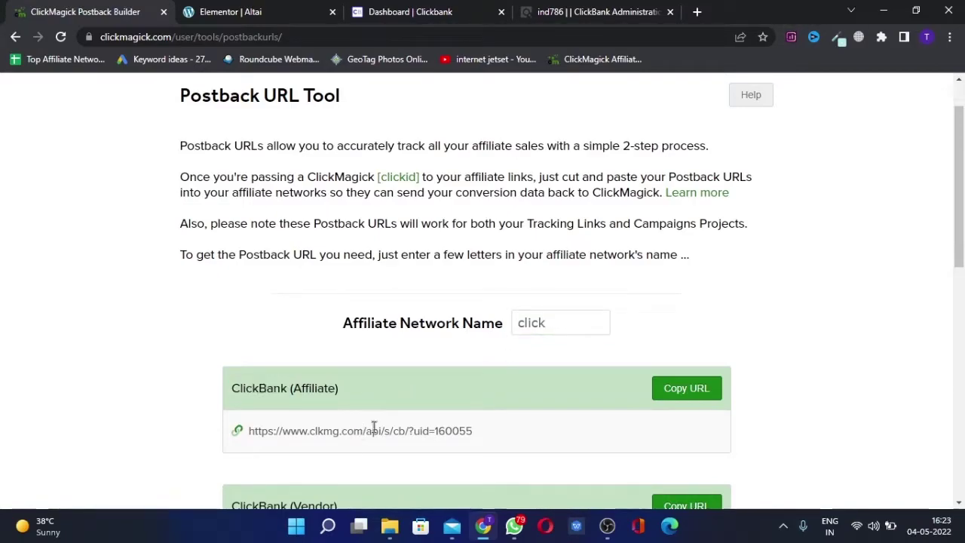
{"action": "left_click", "coordinate": [688, 389]}
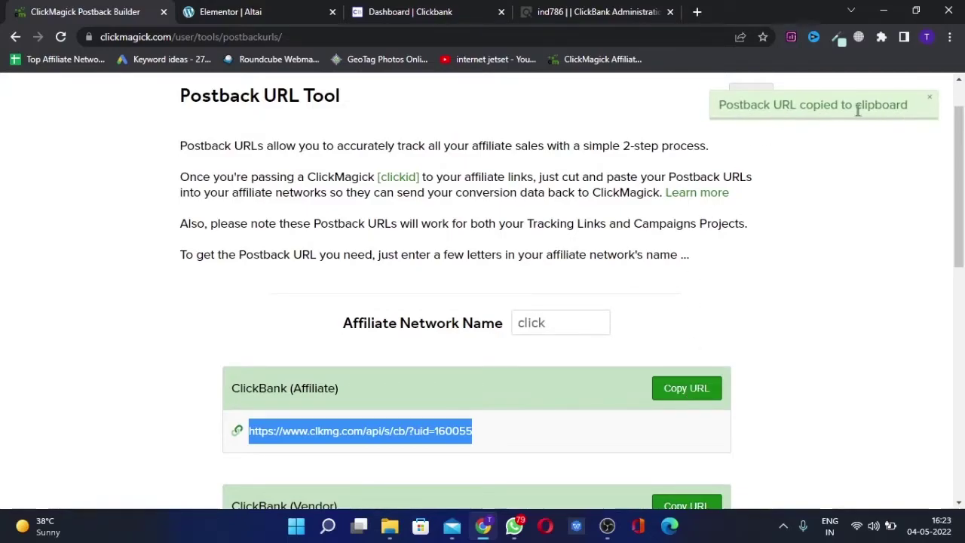
Switch to ClickBank's Advanced Tools editor, go over the first Instant Notification URL and its verification status, and save the changes
{"action": "left_click", "coordinate": [594, 15]}
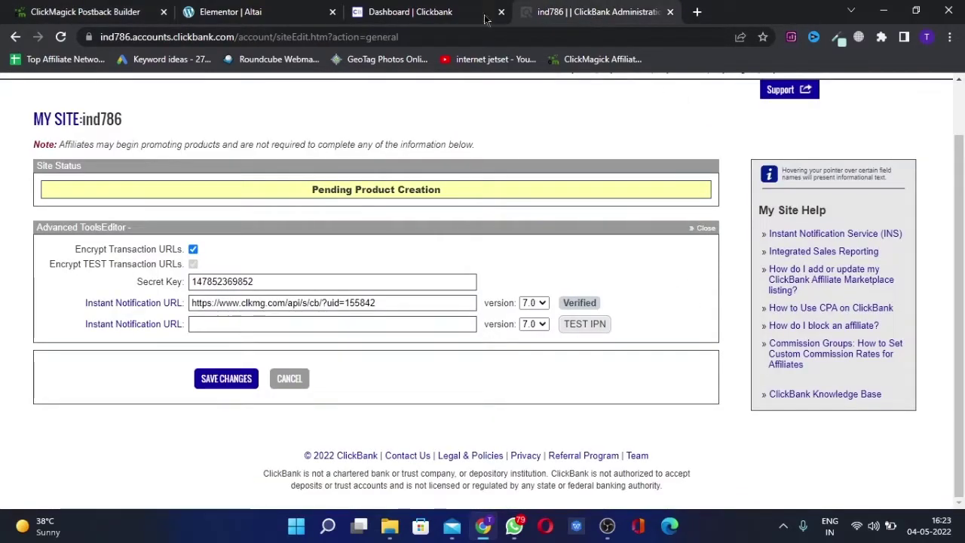
{"action": "triple_click", "coordinate": [263, 302]}
{"action": "key", "text": "ctrl+v"}
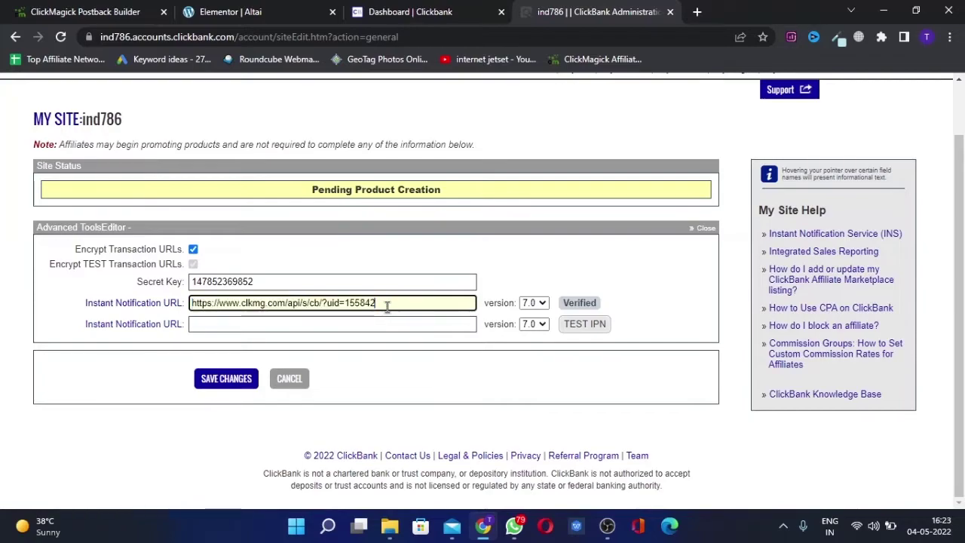
{"action": "triple_click", "coordinate": [387, 305]}
{"action": "key", "text": "ctrl+v"}
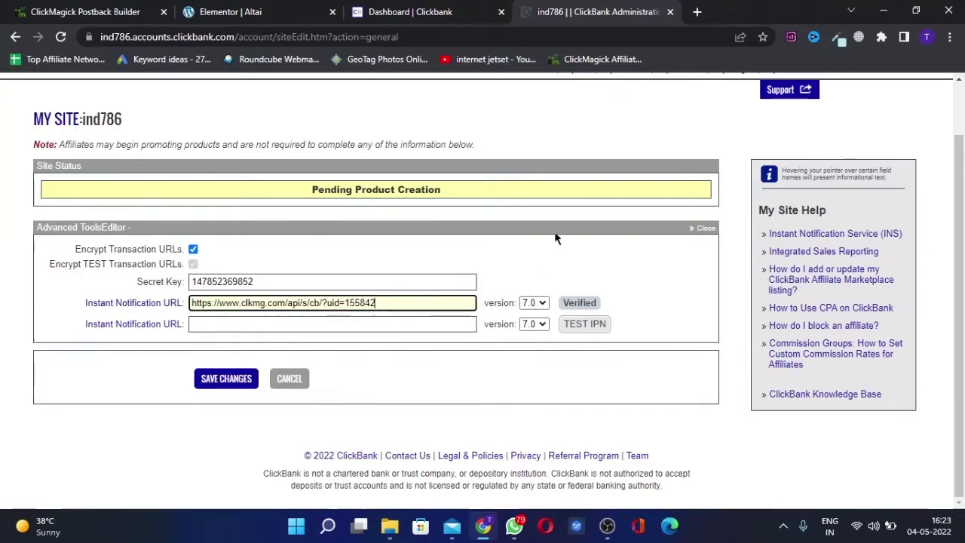
{"action": "left_click", "coordinate": [555, 236]}
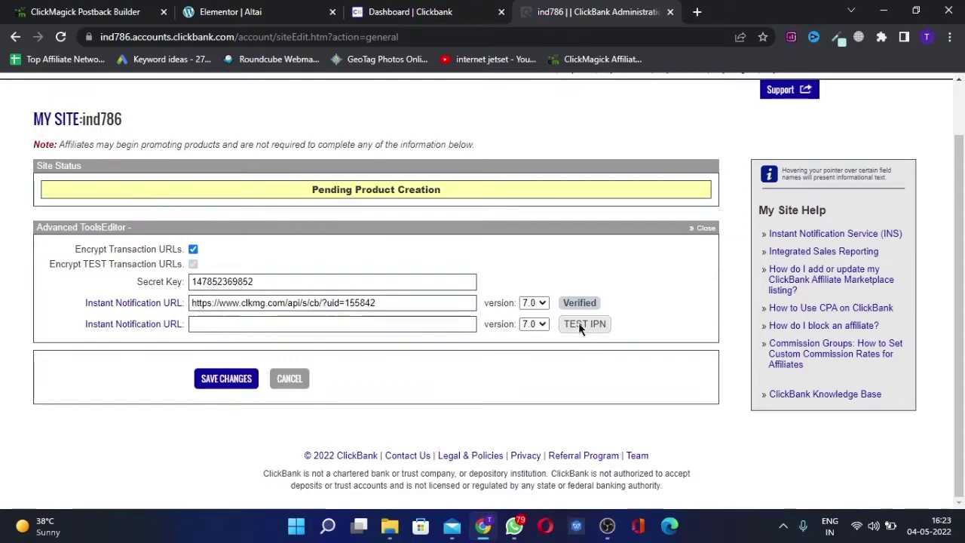
{"action": "double_click", "coordinate": [571, 303]}
{"action": "left_click", "coordinate": [246, 385]}
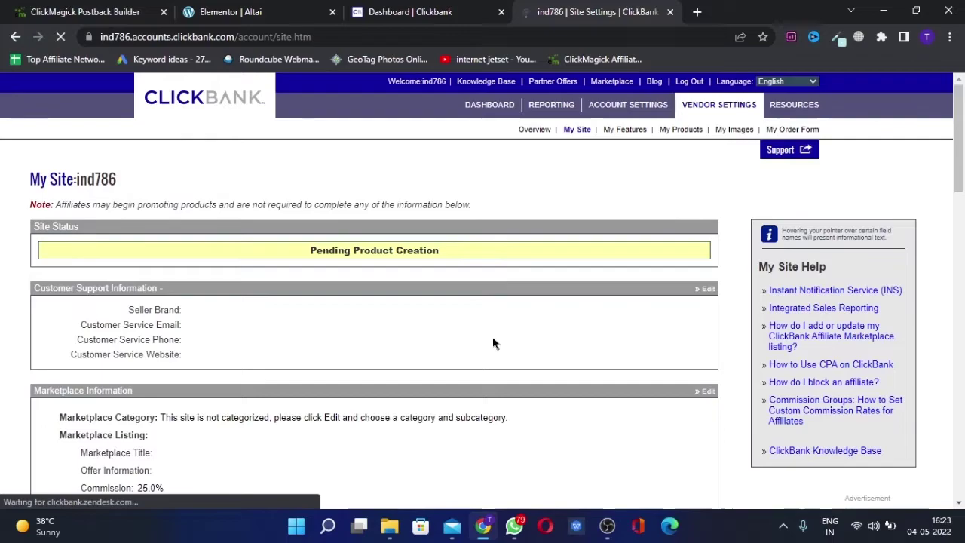
Return to ClickMagick's Postback URL Tool and review the ClickBank (Affiliate) and ClickBank (Vendor) postback URLs
{"action": "left_click", "coordinate": [75, 7]}
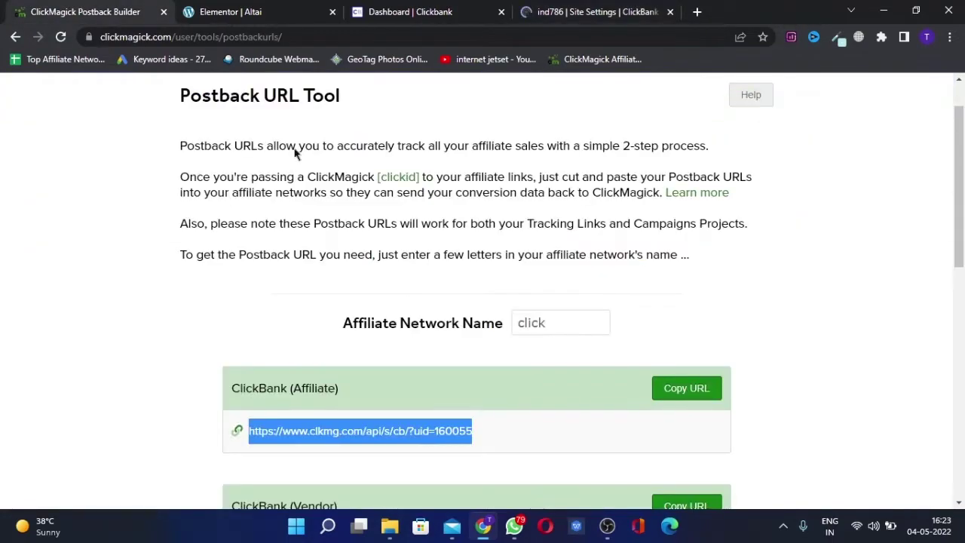
{"action": "left_click", "coordinate": [412, 261]}
{"action": "scroll", "coordinate": [319, 349], "scroll_direction": "down", "scroll_amount": 3}
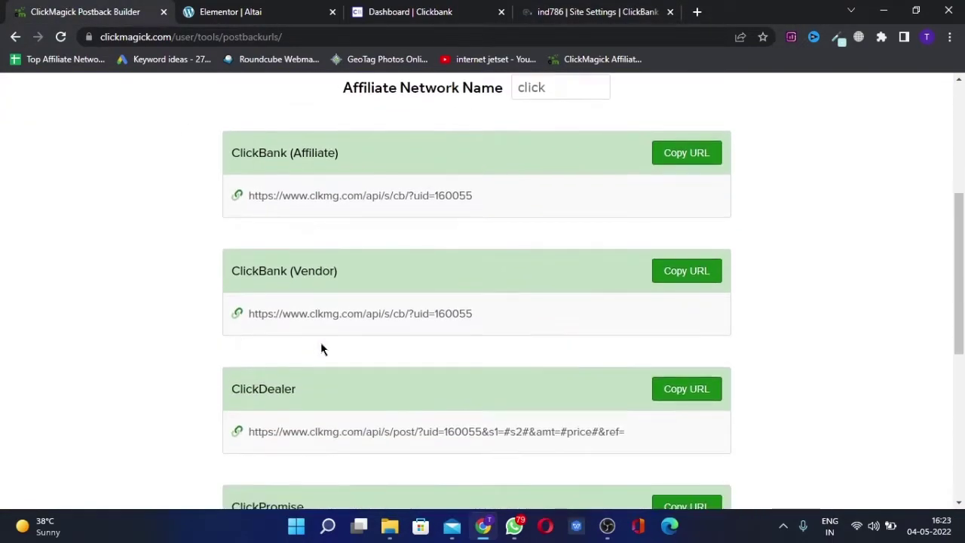
{"action": "scroll", "coordinate": [321, 349], "scroll_direction": "up", "scroll_amount": 4}
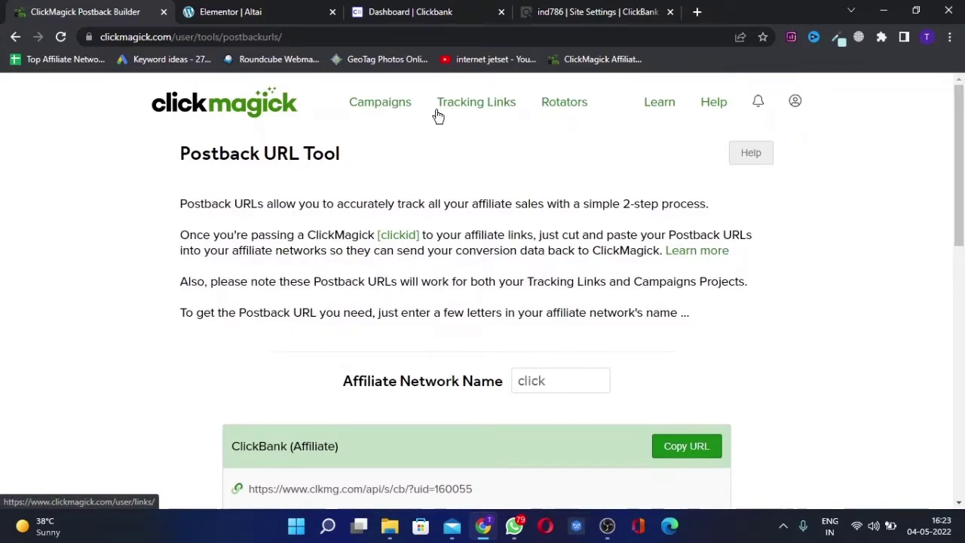
Start the Website Code Wizard for the altai project and advance to the Landing Page tracking code
{"action": "left_click", "coordinate": [384, 112]}
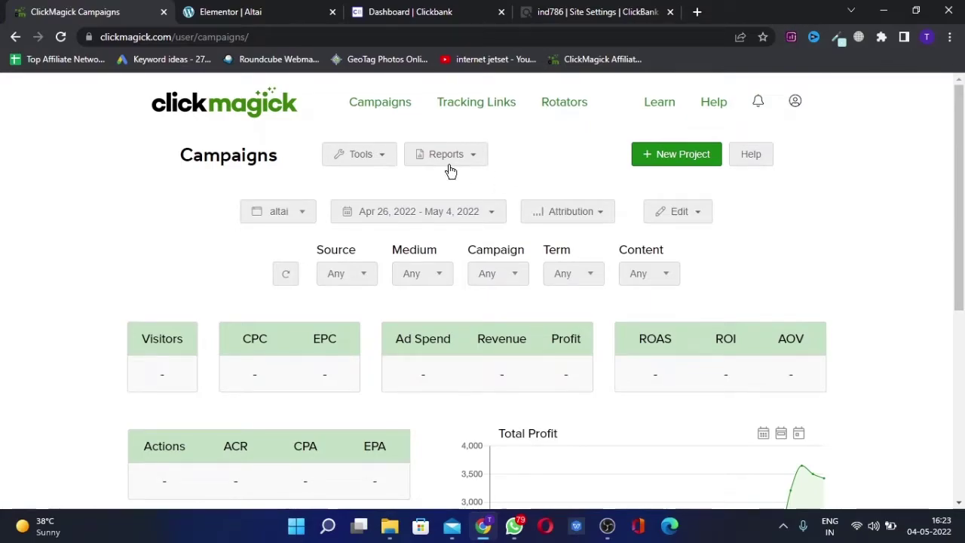
{"action": "left_click", "coordinate": [379, 158]}
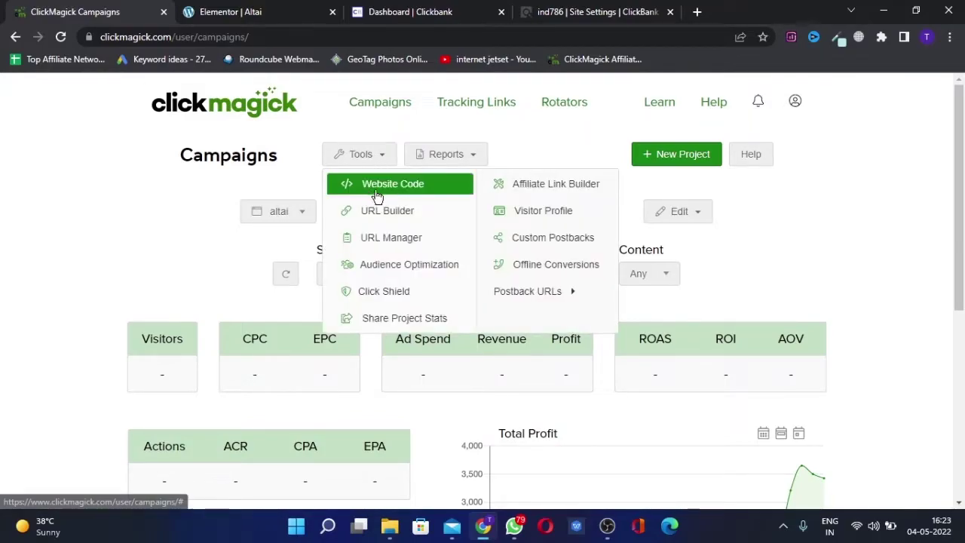
{"action": "left_click", "coordinate": [407, 187]}
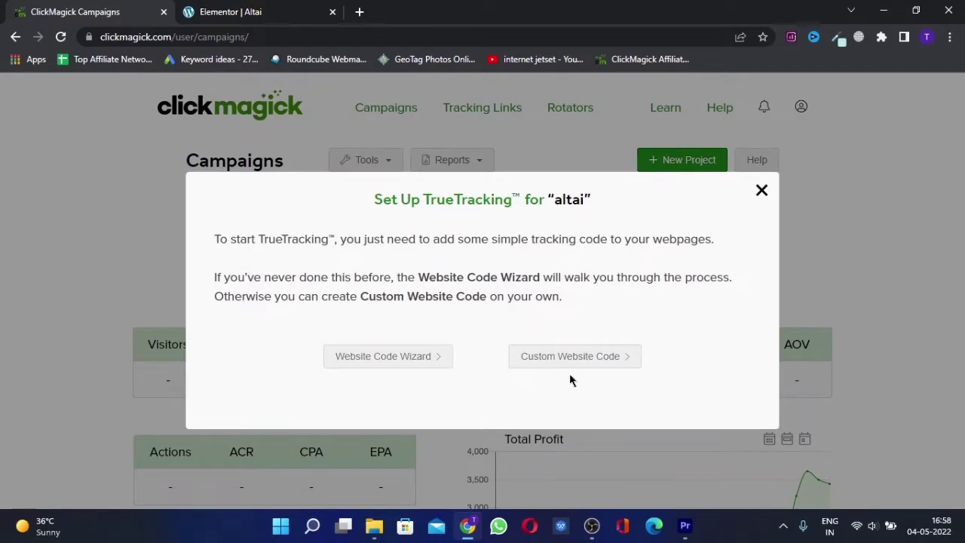
{"action": "left_click", "coordinate": [428, 360]}
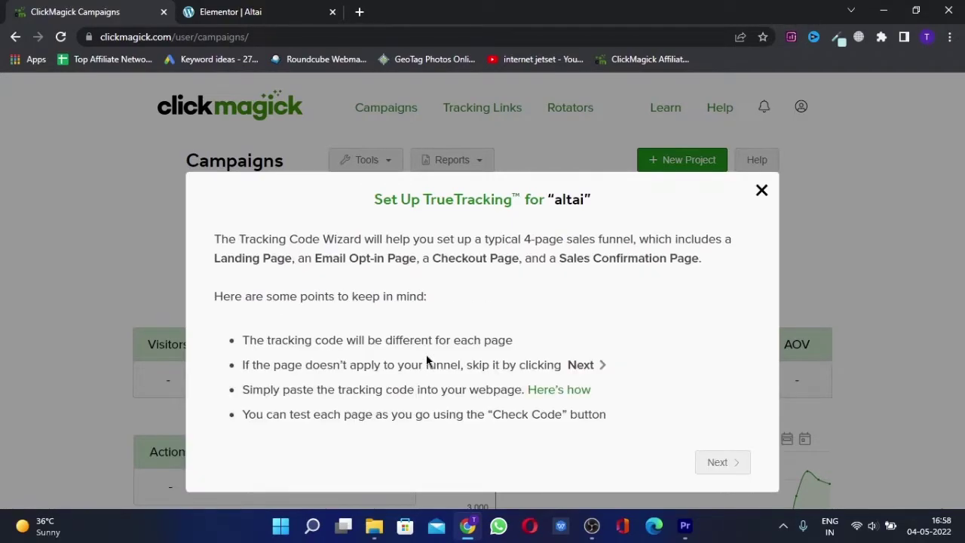
{"action": "left_click", "coordinate": [726, 463]}
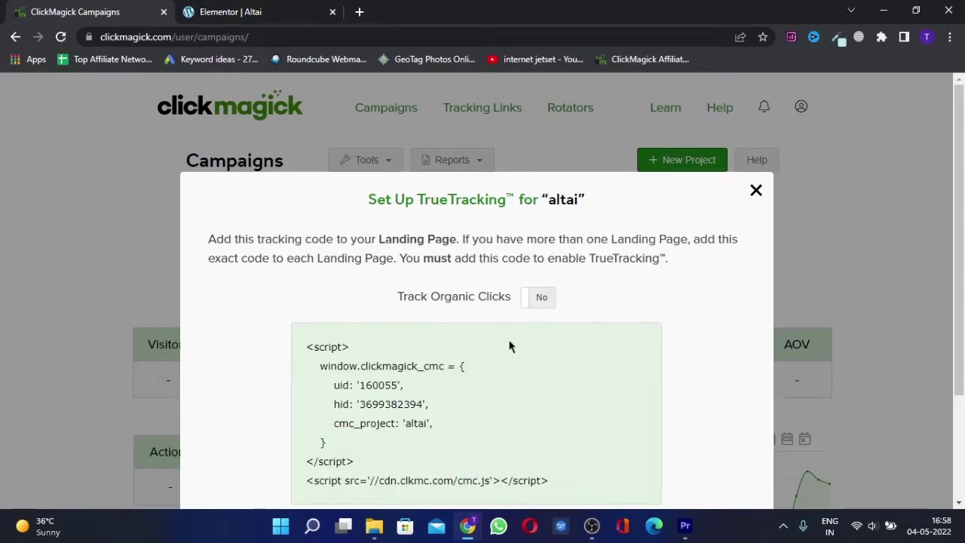
Select the complete Landing Page tracking script in the TrueTracking setup for altai
{"action": "scroll", "coordinate": [482, 317], "scroll_direction": "down", "scroll_amount": 1}
{"action": "scroll", "coordinate": [480, 309], "scroll_direction": "down", "scroll_amount": 1}
{"action": "left_click_drag", "start_coordinate": [545, 345], "coordinate": [299, 196]}
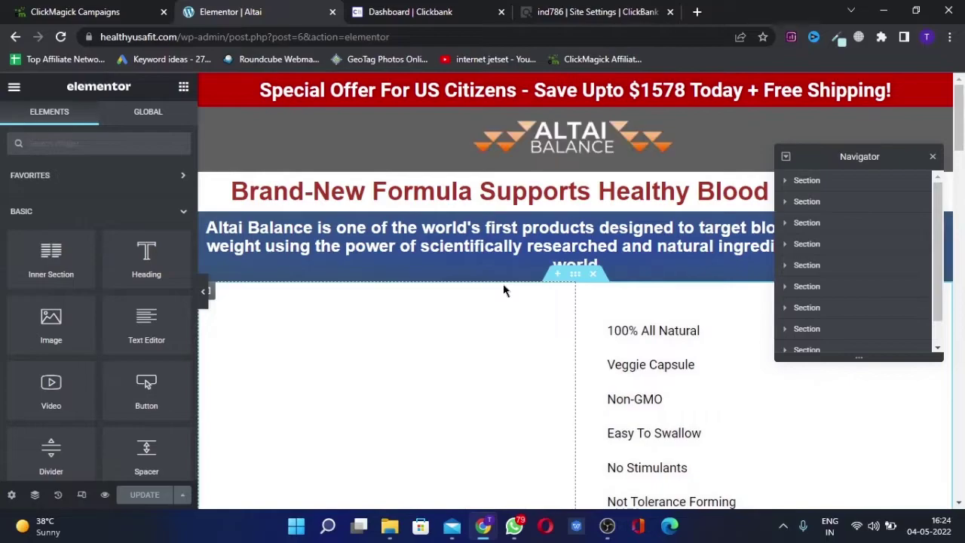
In the Elementor editor for the Altai page, add an HTML widget above the Special Offer heading
{"action": "scroll", "coordinate": [89, 297], "scroll_direction": "down", "scroll_amount": 3}
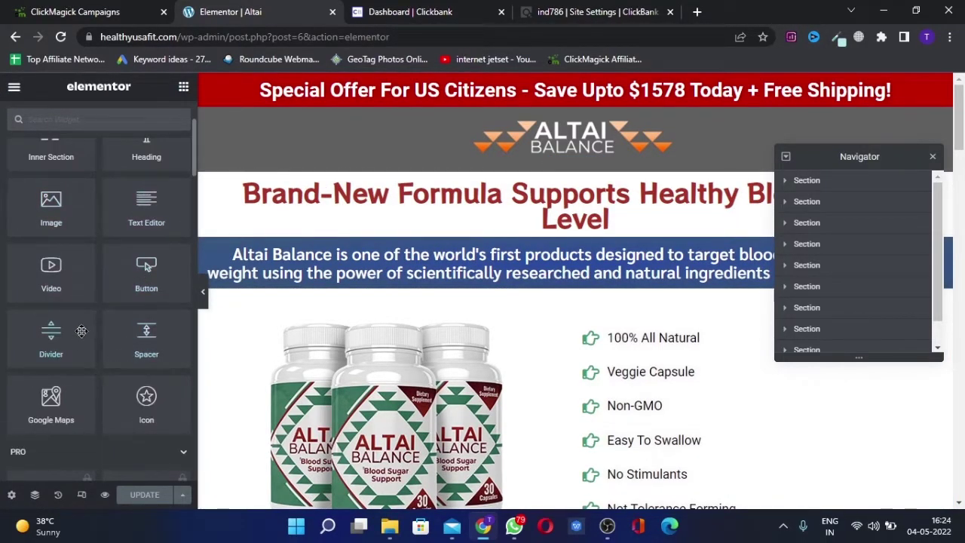
{"action": "scroll", "coordinate": [81, 330], "scroll_direction": "down", "scroll_amount": 5}
{"action": "scroll", "coordinate": [126, 309], "scroll_direction": "down", "scroll_amount": 5}
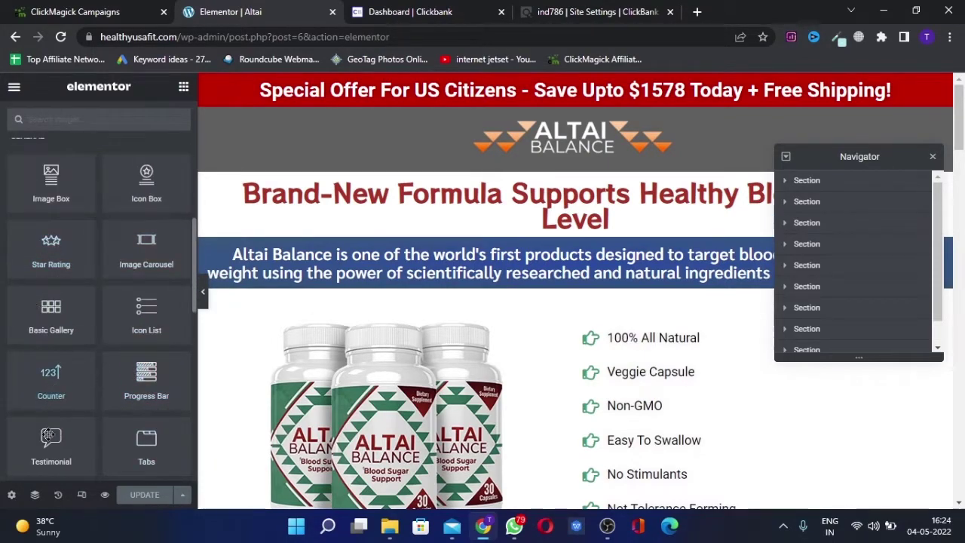
{"action": "scroll", "coordinate": [123, 419], "scroll_direction": "down", "scroll_amount": 10}
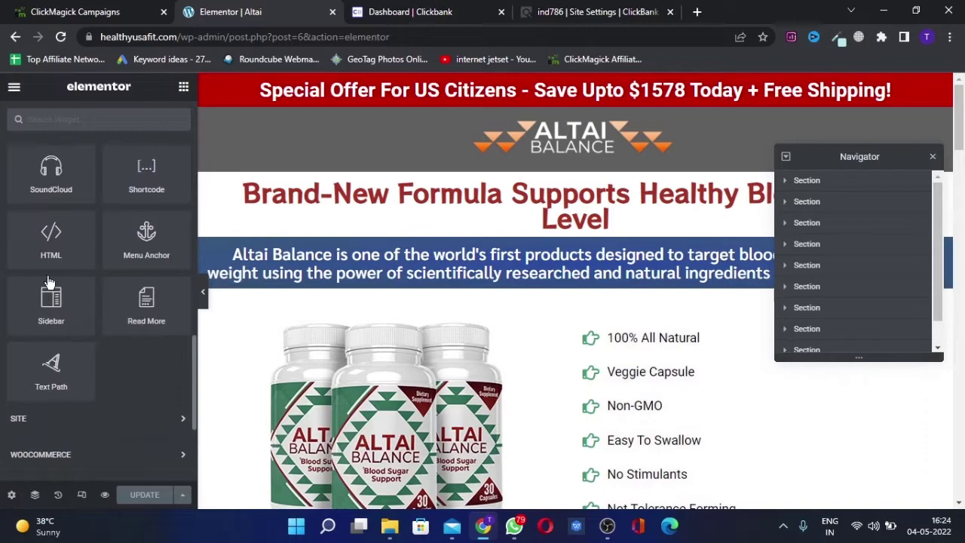
{"action": "scroll", "coordinate": [48, 281], "scroll_direction": "up", "scroll_amount": 3}
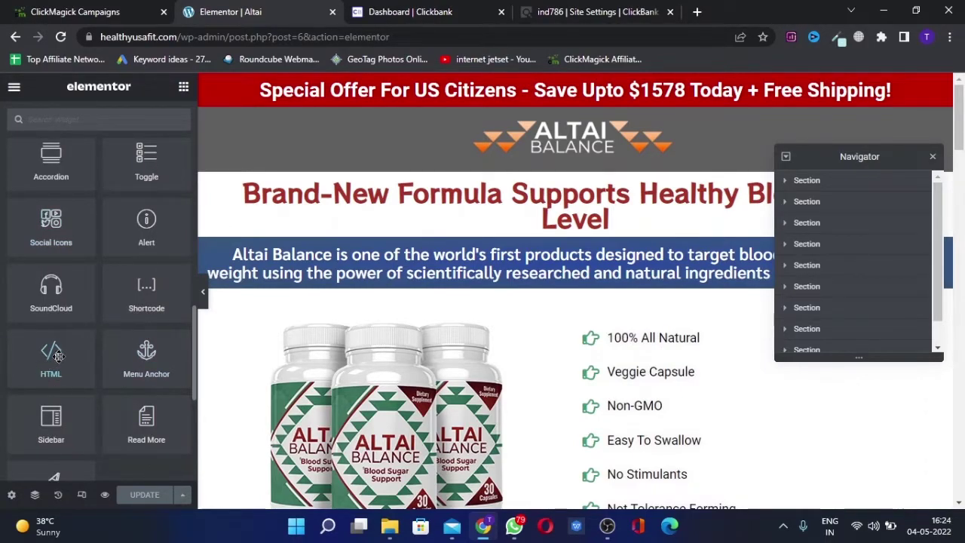
{"action": "left_click_drag", "start_coordinate": [55, 358], "coordinate": [382, 93]}
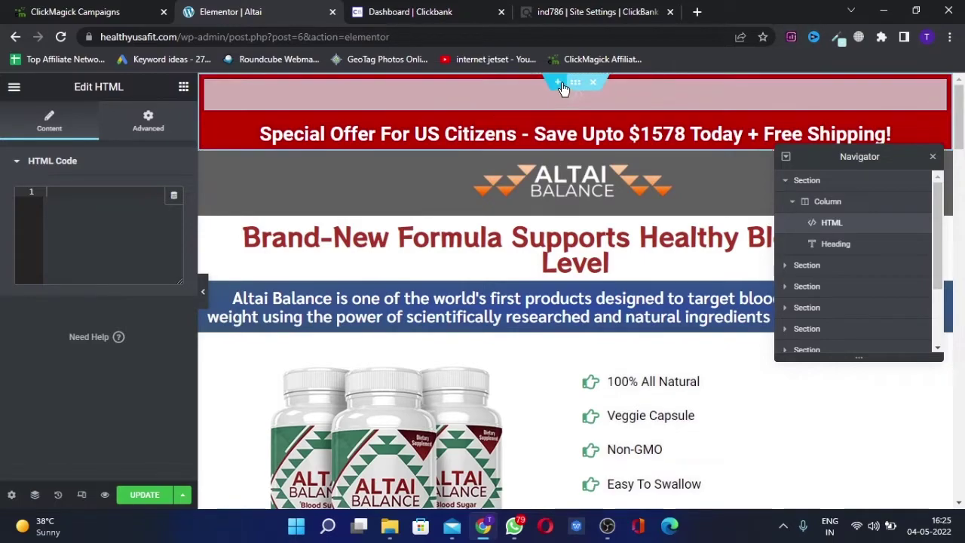
Insert a new single-column section at the top of the page and move the HTML widget into it
{"action": "left_click", "coordinate": [558, 82]}
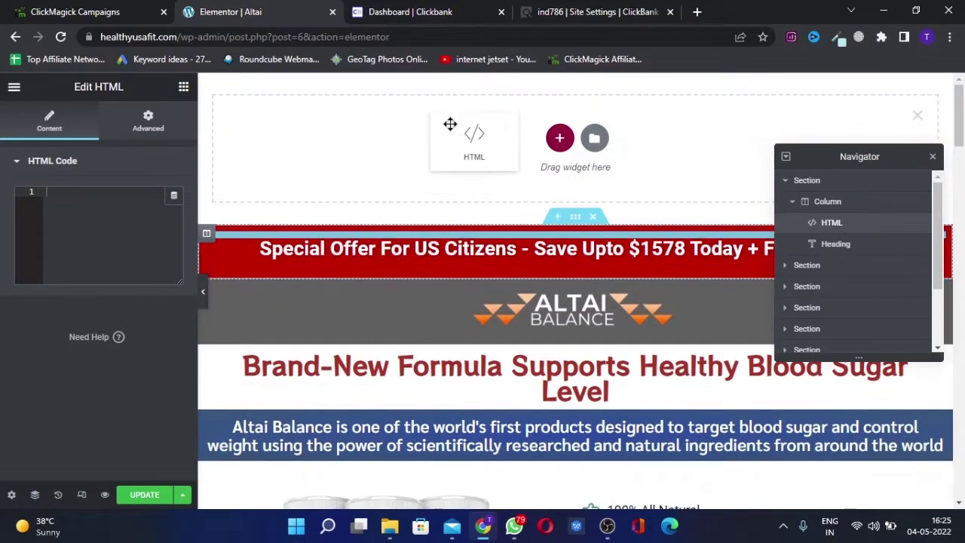
{"action": "left_click", "coordinate": [559, 138]}
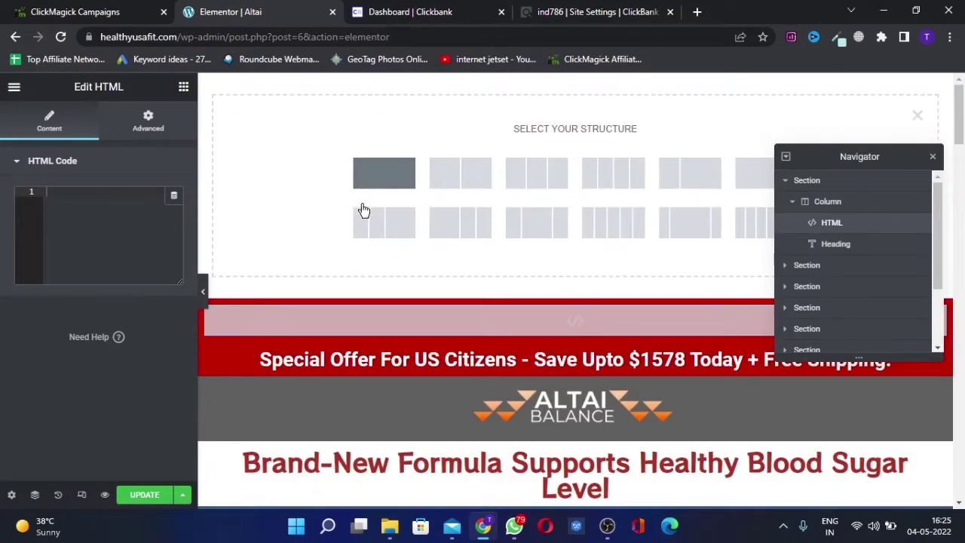
{"action": "left_click_drag", "start_coordinate": [416, 329], "coordinate": [387, 92]}
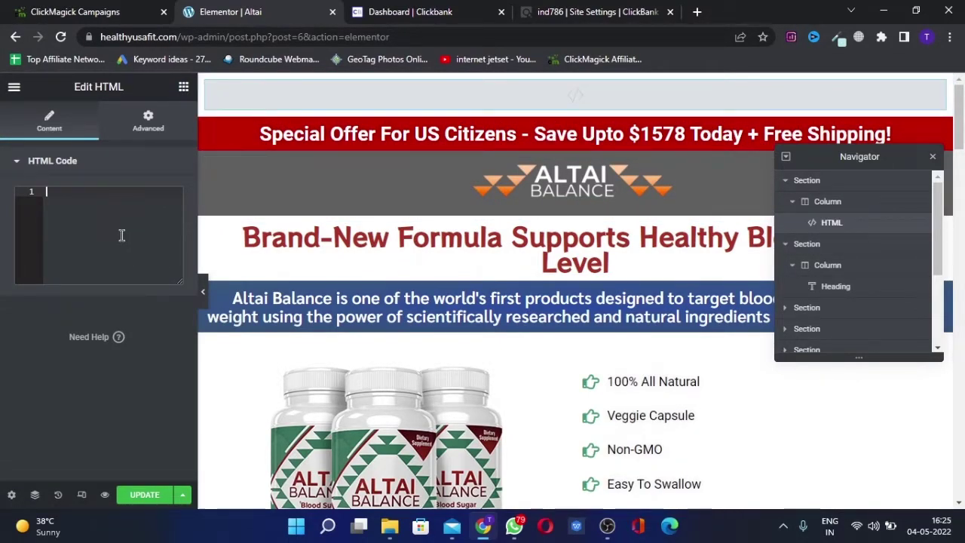
Add head tags to the HTML widget, paste the ClickMagick altai project and goal 'a' scripts between them, and preview the page at full width
{"action": "type", "text": "head"}
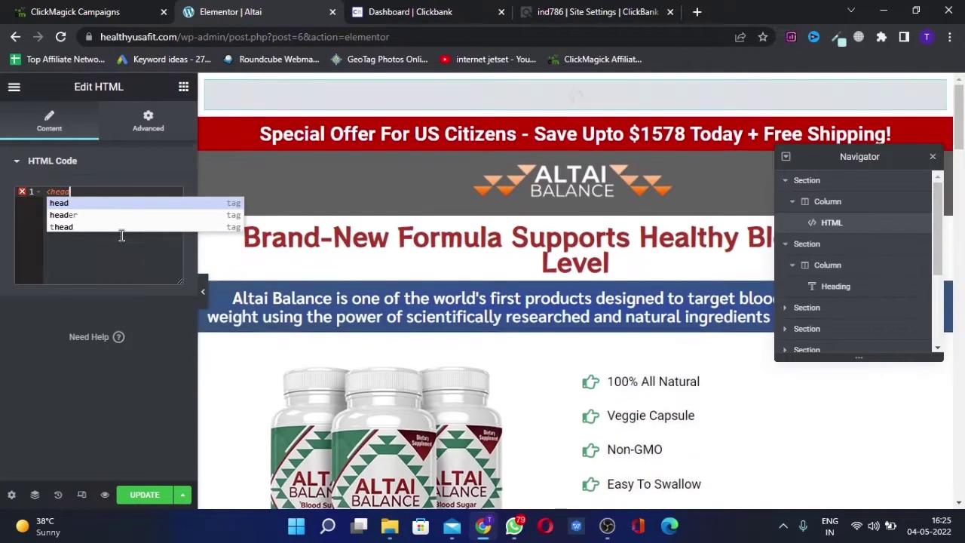
{"action": "type", "text": "></head>"}
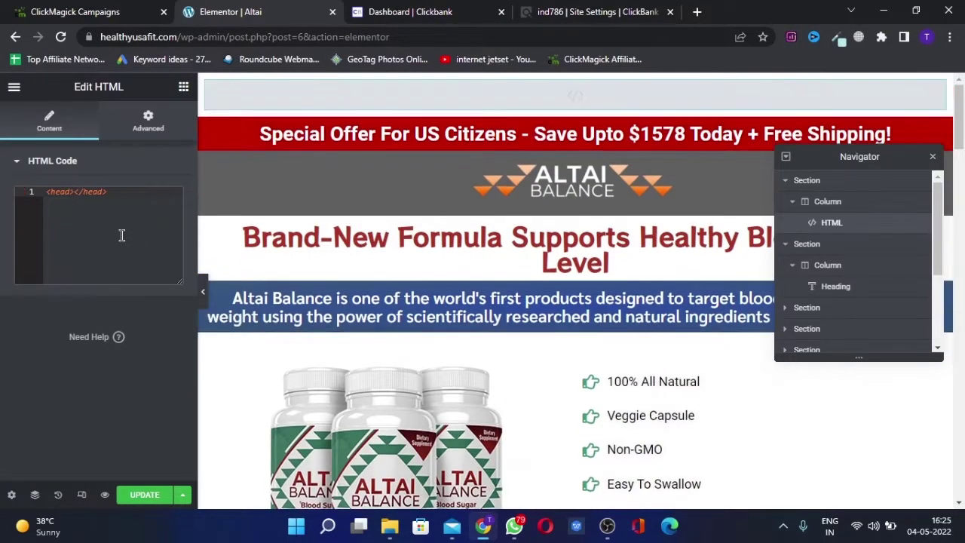
{"action": "key", "text": "Return"}
{"action": "key", "text": "Return"}
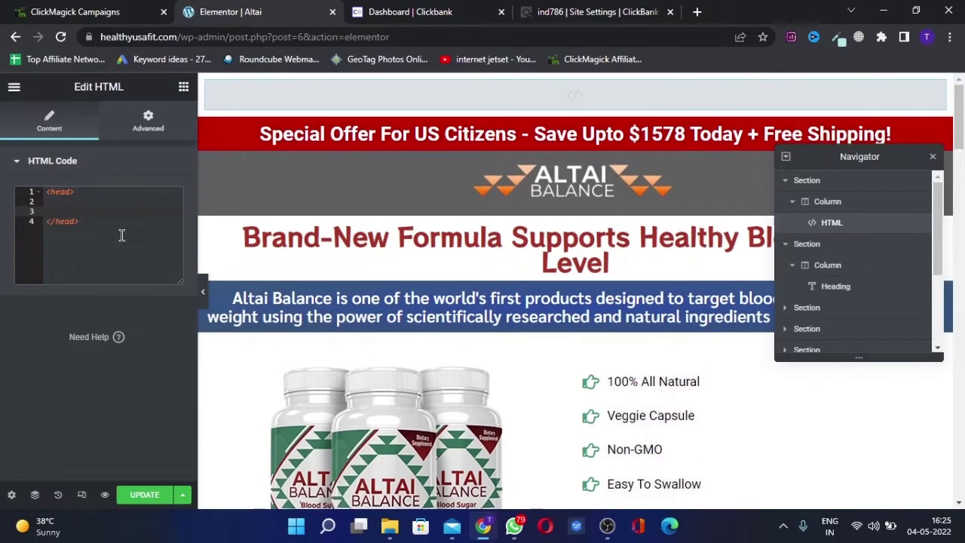
{"action": "key", "text": "Up"}
{"action": "key", "text": "ctrl+v"}
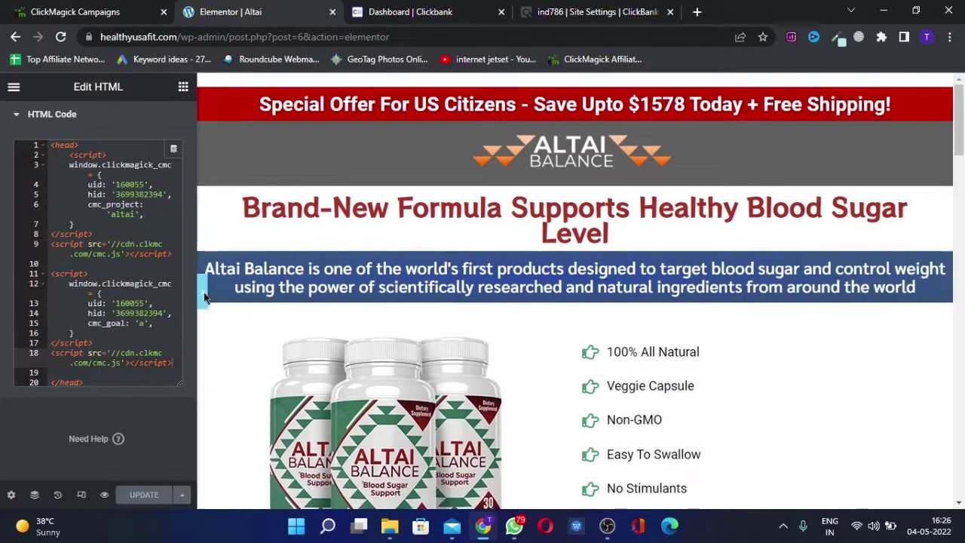
{"action": "left_click", "coordinate": [203, 291]}
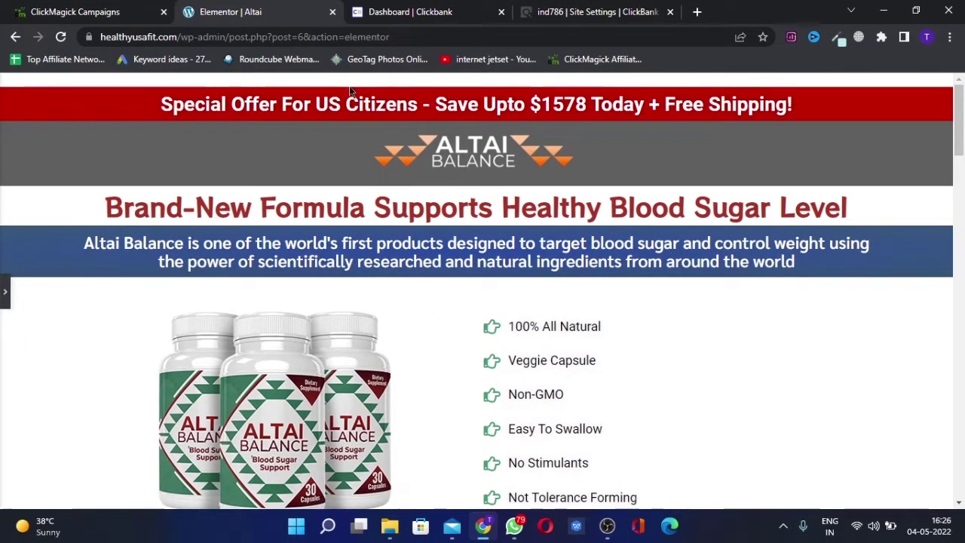
{"action": "left_click", "coordinate": [6, 293]}
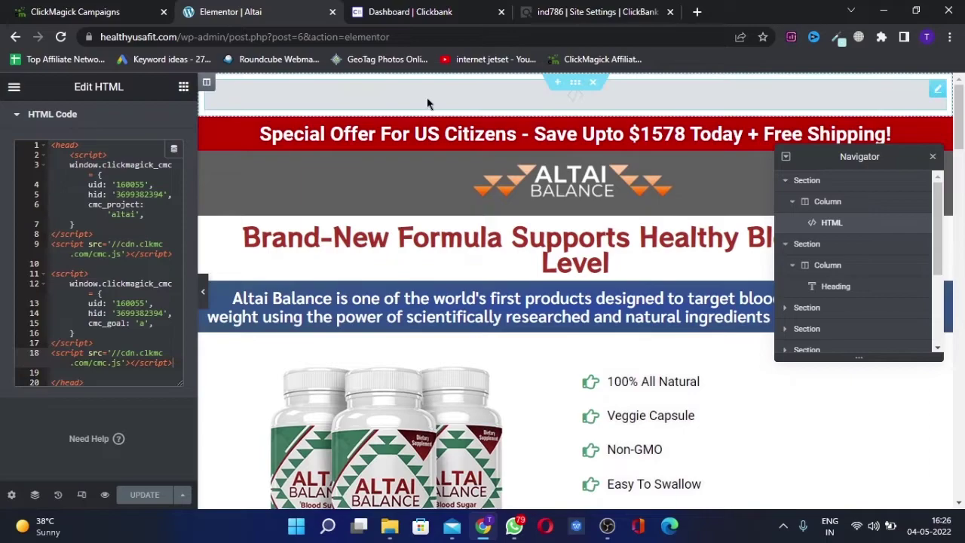
Unlink the margin and padding values in the top HTML section's advanced settings and update the page
{"action": "left_click", "coordinate": [571, 87]}
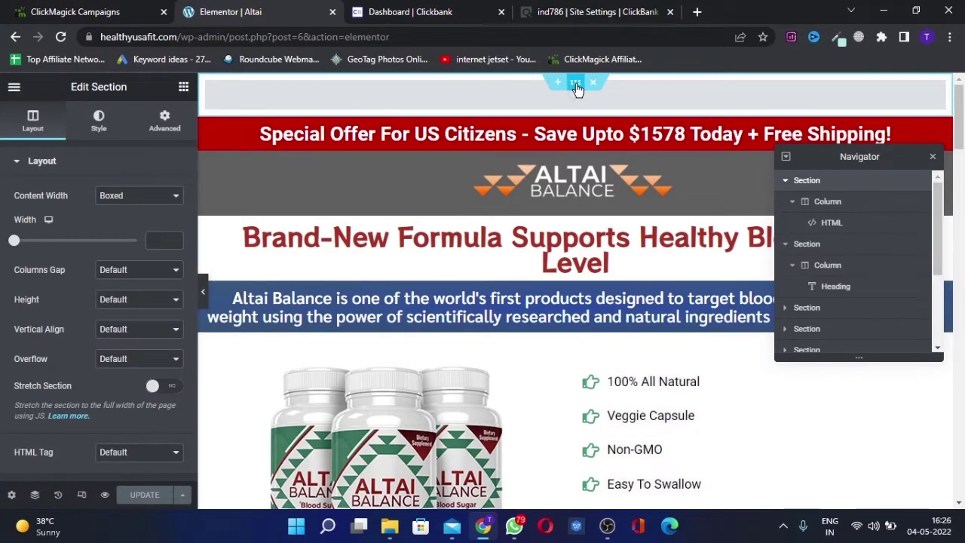
{"action": "left_click", "coordinate": [166, 128]}
{"action": "left_click", "coordinate": [166, 212]}
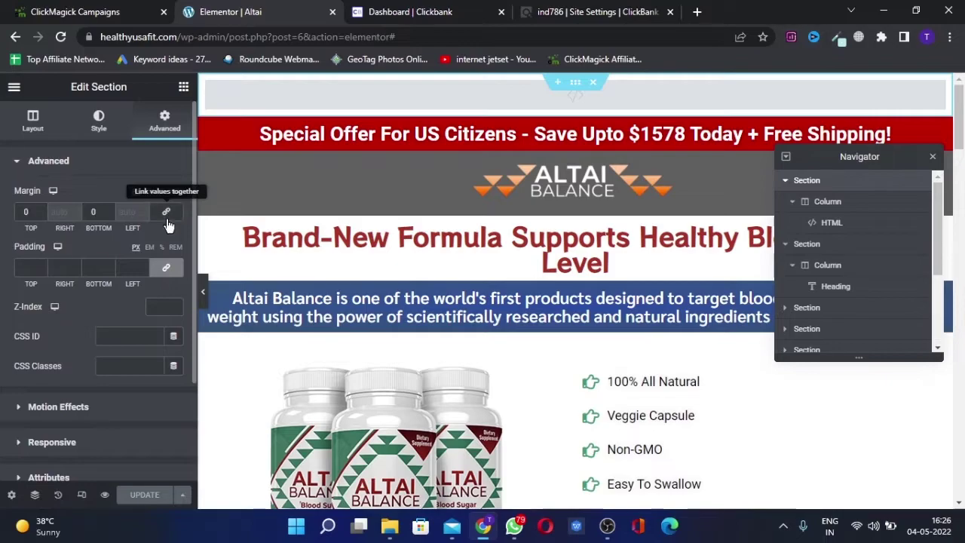
{"action": "left_click", "coordinate": [167, 270]}
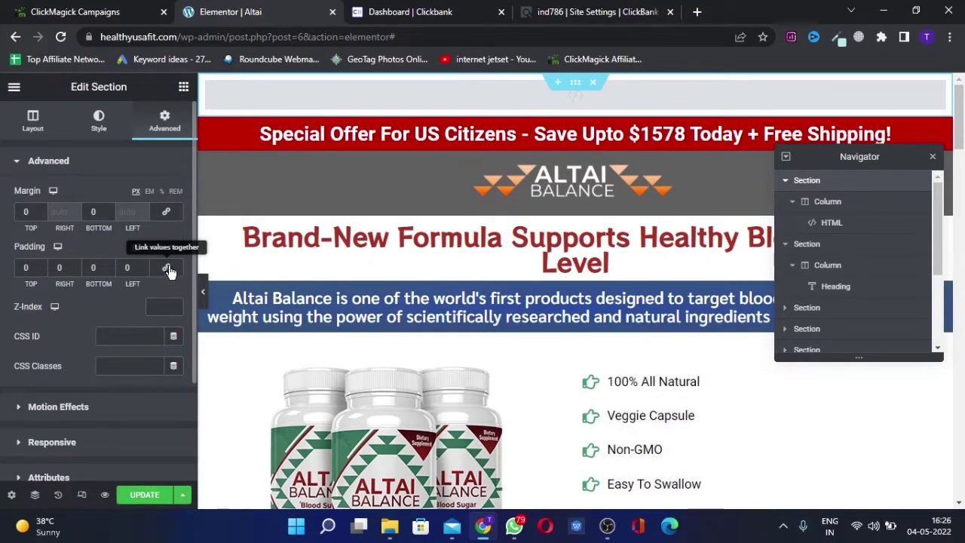
{"action": "left_click", "coordinate": [140, 497]}
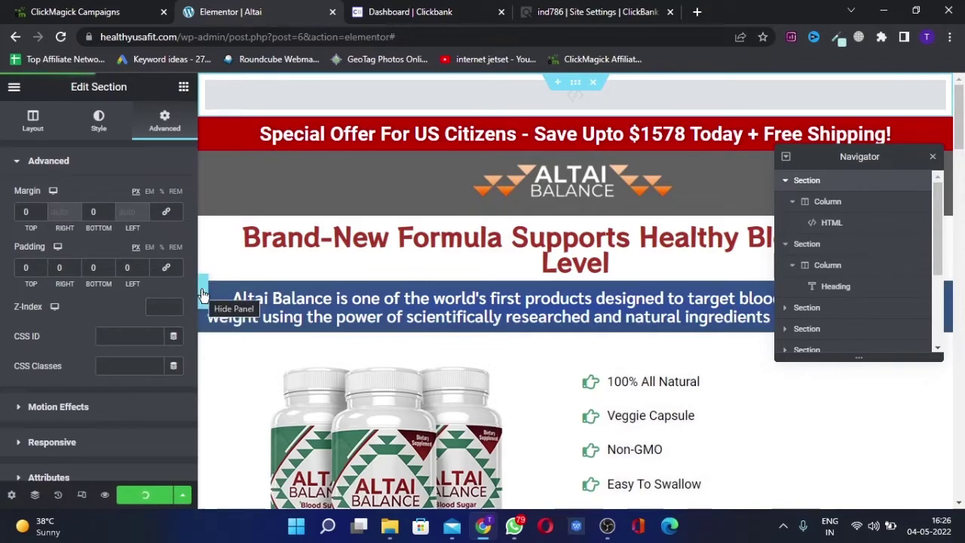
Set the HTML section's bottom margin to -11 px and its top margin to -10 px
{"action": "left_click", "coordinate": [110, 215]}
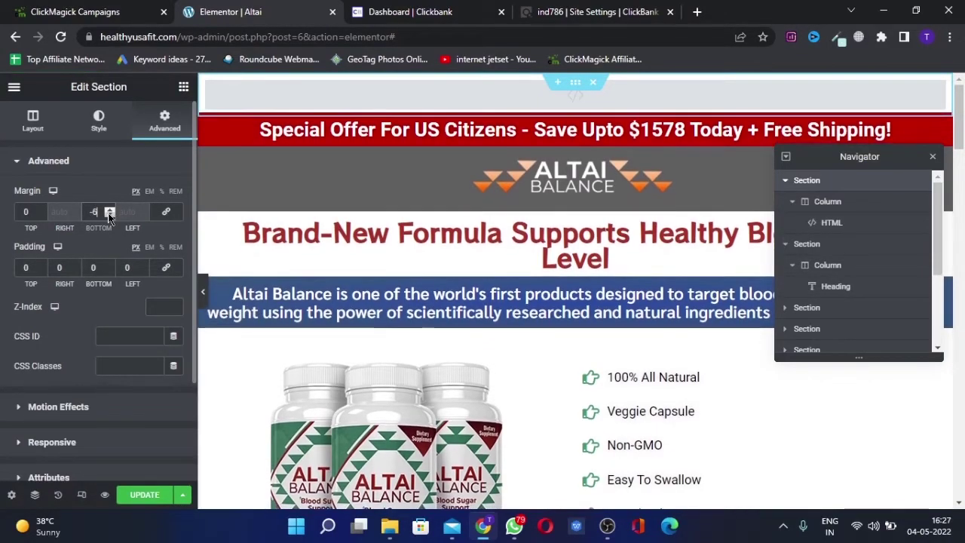
{"action": "left_click", "coordinate": [109, 215]}
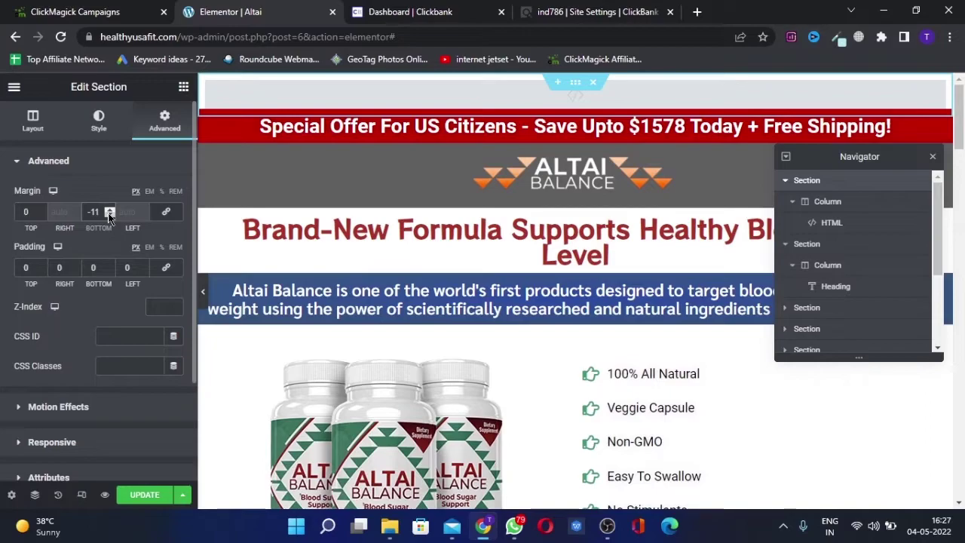
{"action": "left_click", "coordinate": [42, 214]}
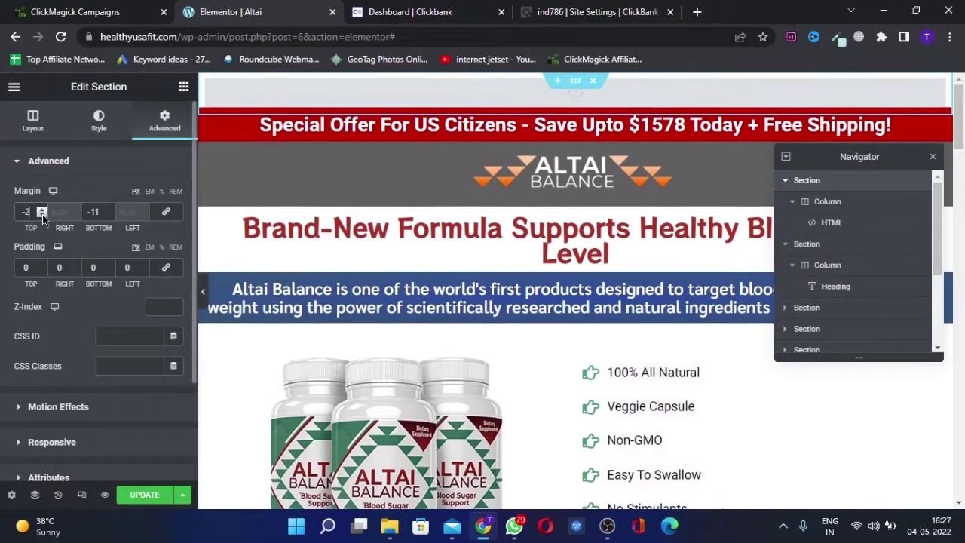
{"action": "left_click", "coordinate": [43, 214]}
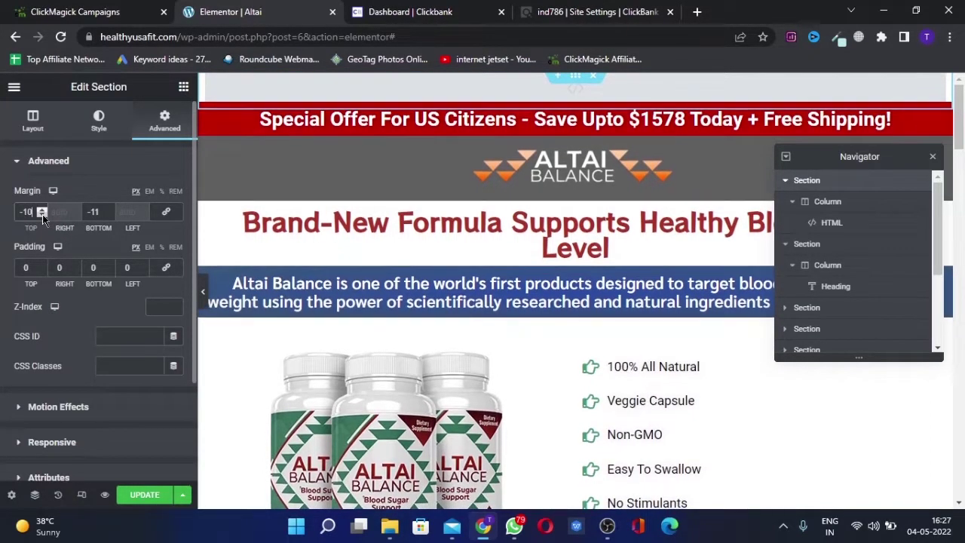
Set the HTML section's right padding to -15 px and left padding to -11 px, and update the page
{"action": "left_click", "coordinate": [77, 268]}
{"action": "left_click", "coordinate": [77, 271]}
{"action": "left_click", "coordinate": [145, 271]}
{"action": "left_click", "coordinate": [145, 271]}
{"action": "left_click", "coordinate": [155, 498]}
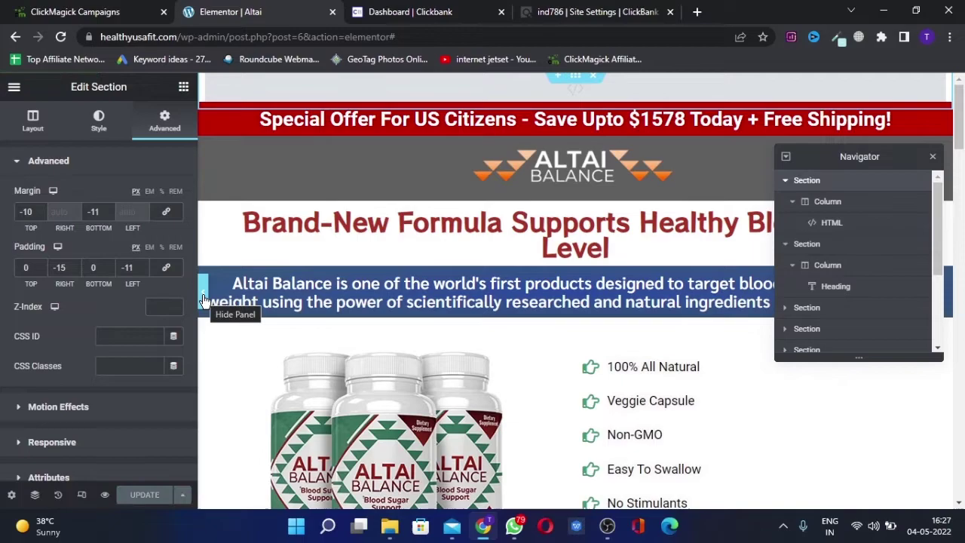
Preview the Altai page without the editing panel, at desktop size and in the mobile responsive view
{"action": "left_click", "coordinate": [203, 300]}
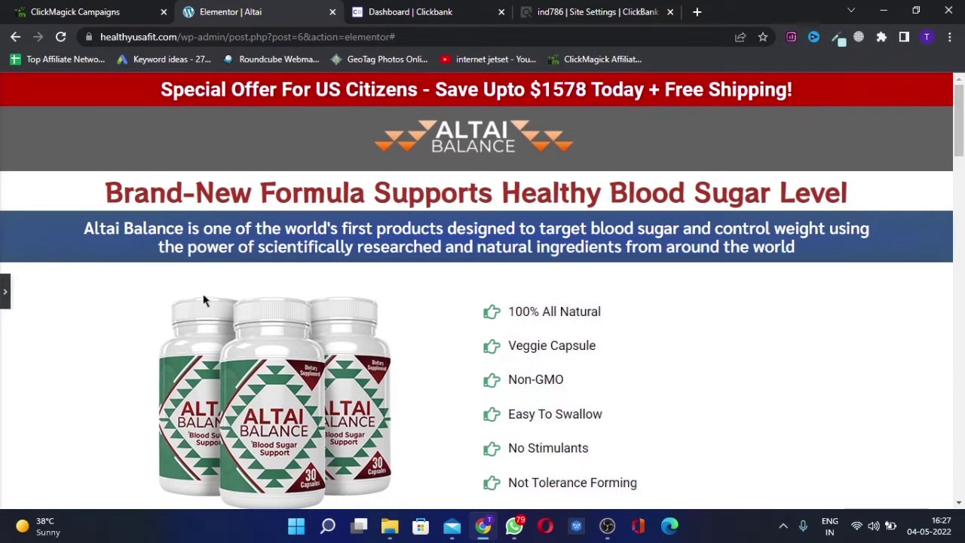
{"action": "left_click", "coordinate": [5, 291]}
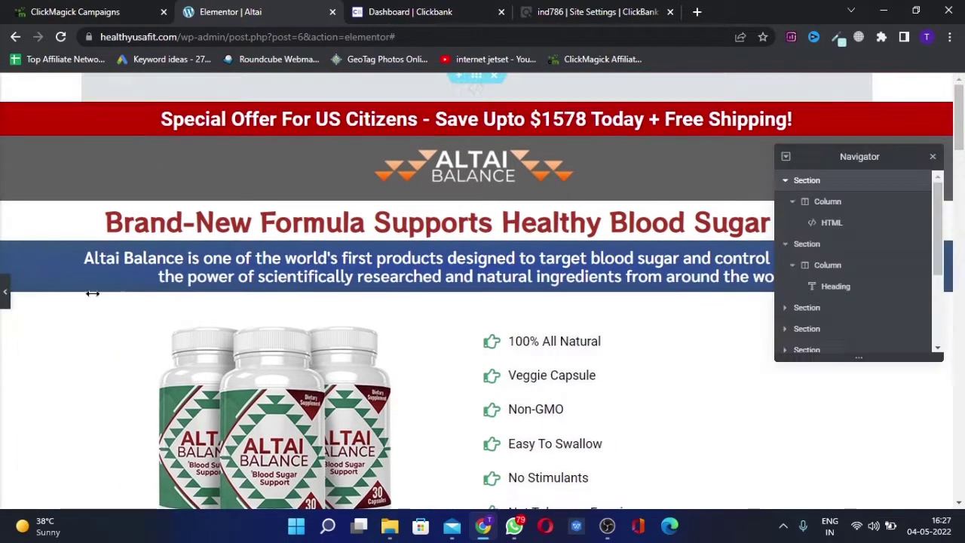
{"action": "scroll", "coordinate": [96, 463], "scroll_direction": "down", "scroll_amount": 3}
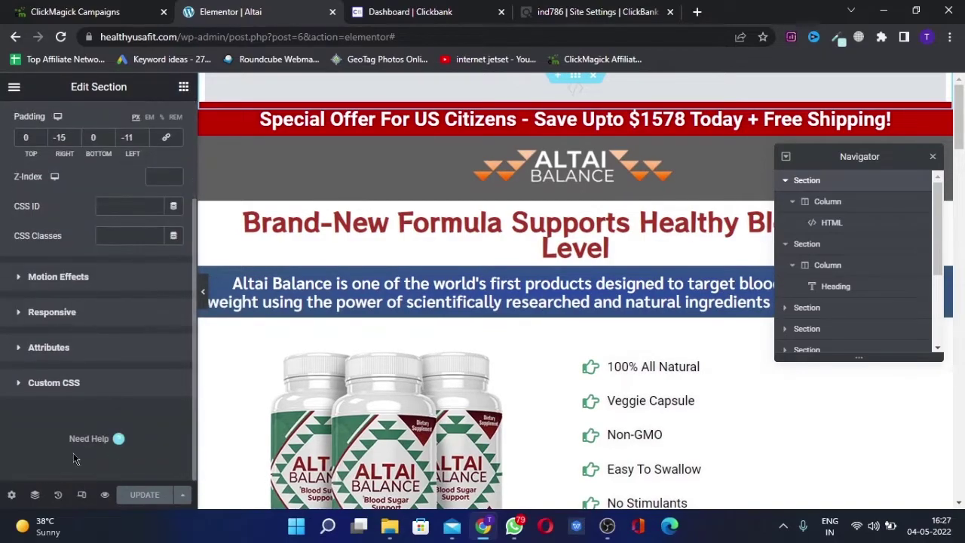
{"action": "left_click", "coordinate": [82, 495]}
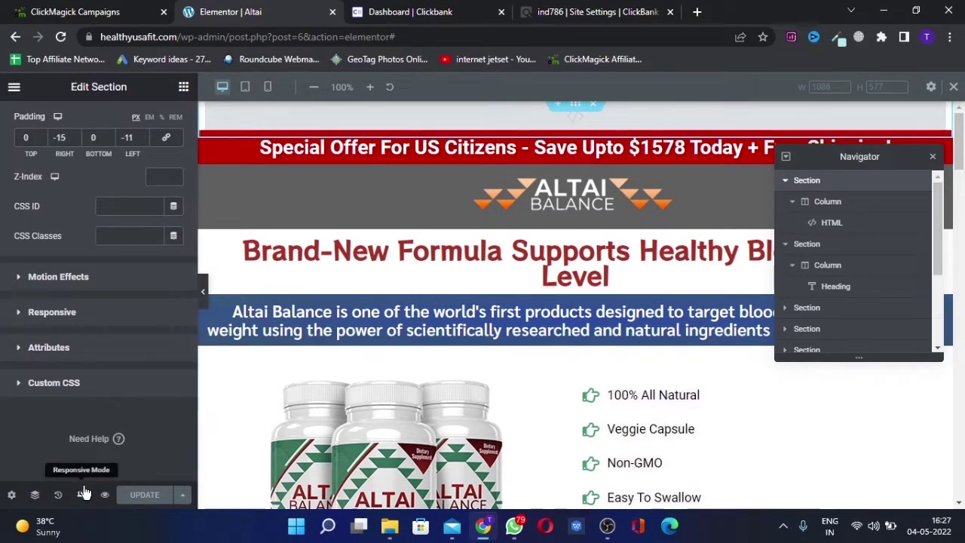
{"action": "left_click", "coordinate": [268, 89]}
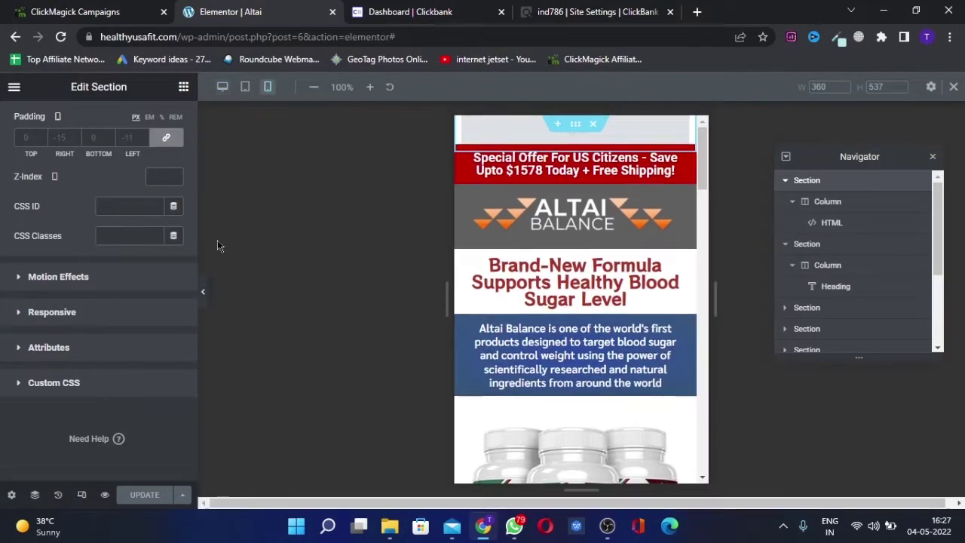
{"action": "left_click", "coordinate": [203, 292]}
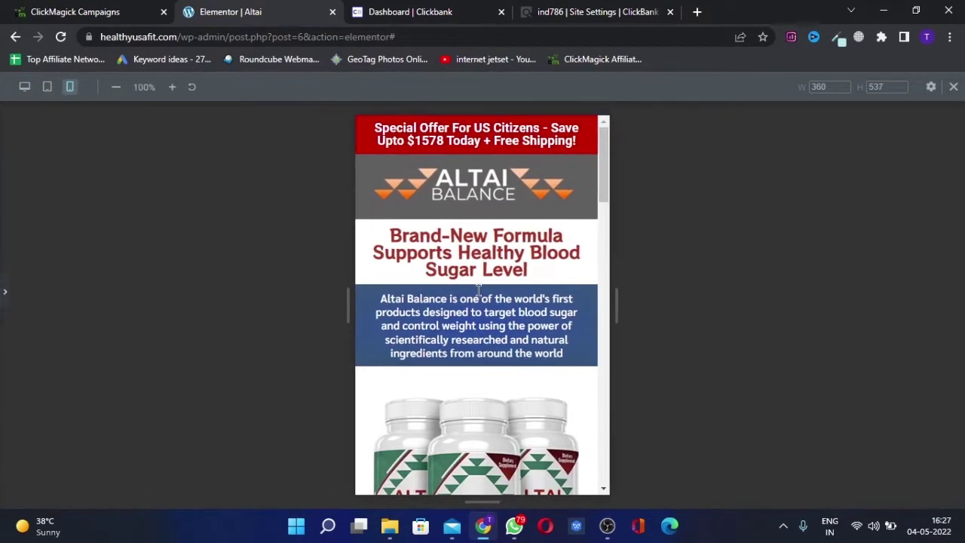
{"action": "scroll", "coordinate": [479, 290], "scroll_direction": "down", "scroll_amount": 15}
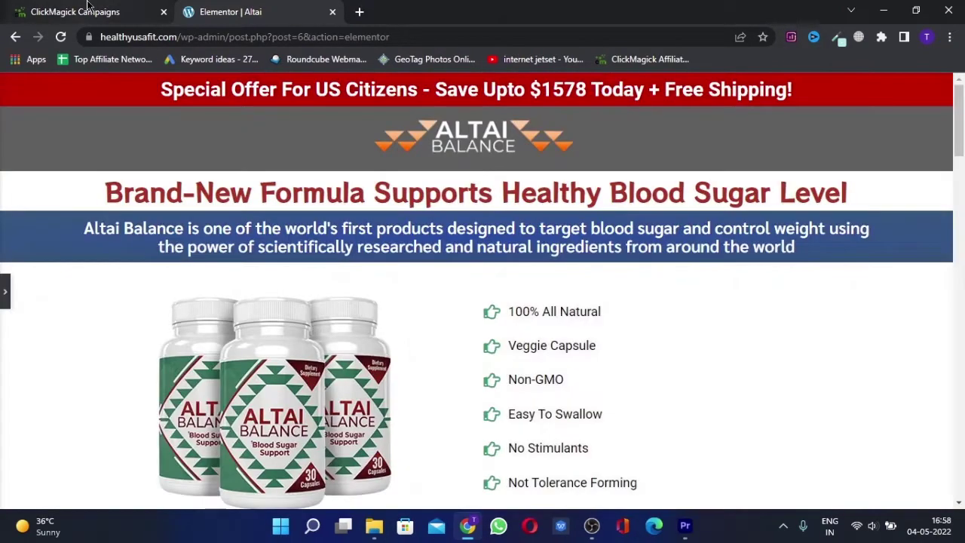
In ClickMagick, advance through the remaining opt-in, sales and conversion code pages of the altai TrueTracking setup and close it
{"action": "left_click", "coordinate": [75, 11]}
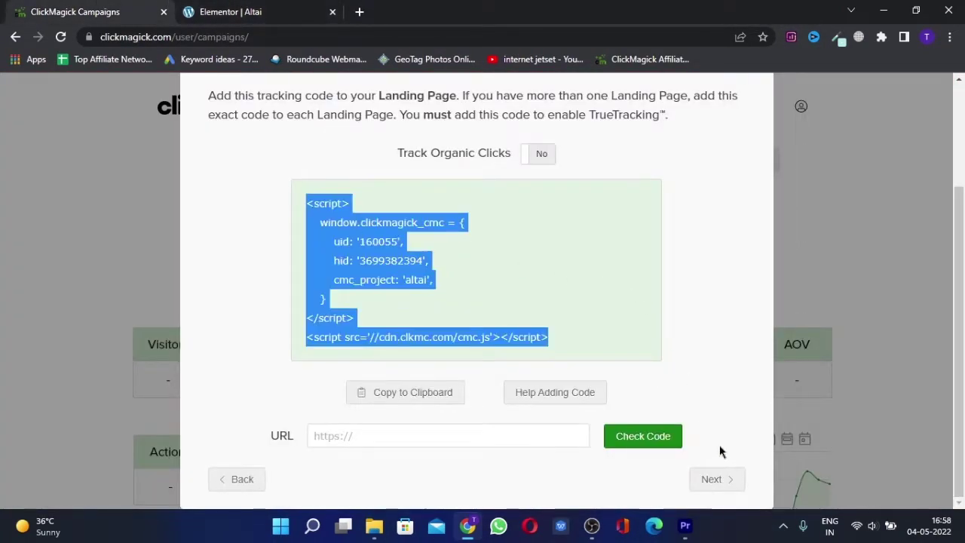
{"action": "left_click", "coordinate": [723, 476]}
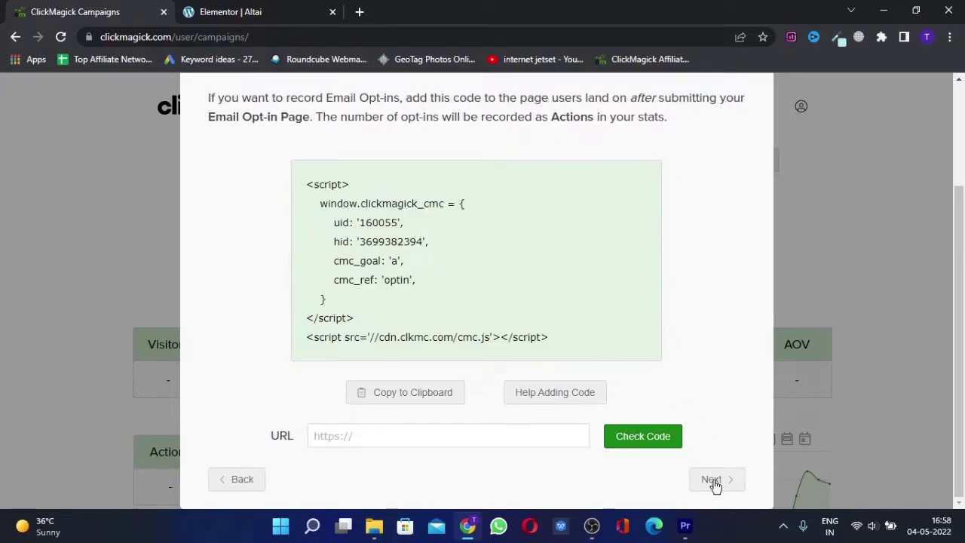
{"action": "left_click", "coordinate": [714, 479]}
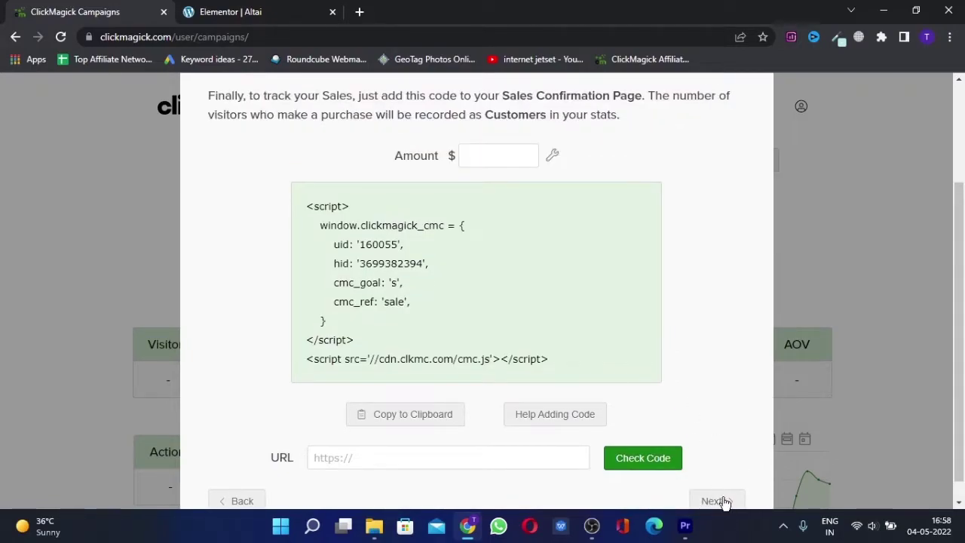
{"action": "left_click", "coordinate": [722, 501]}
{"action": "left_click", "coordinate": [755, 122]}
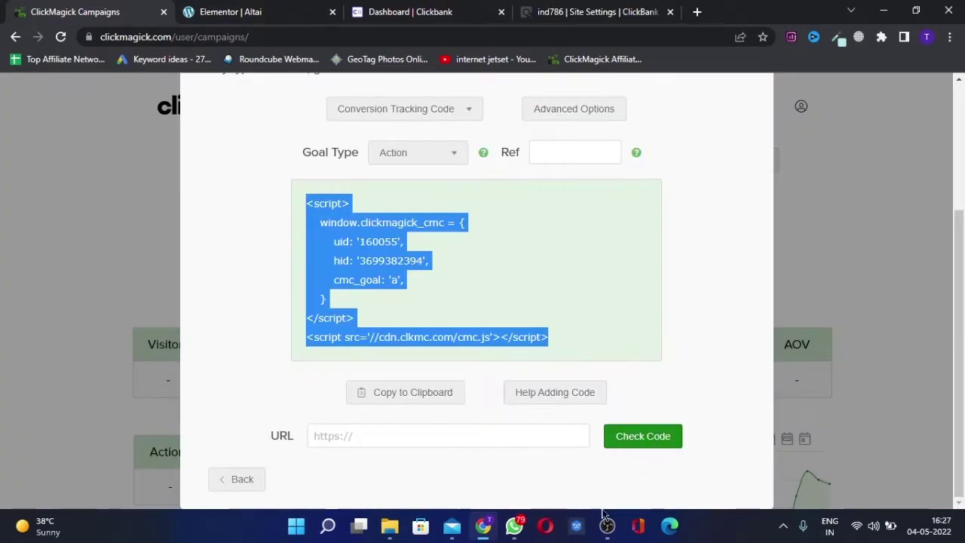
{"action": "left_click", "coordinate": [872, 242]}
{"action": "scroll", "coordinate": [811, 237], "scroll_direction": "up", "scroll_amount": 3}
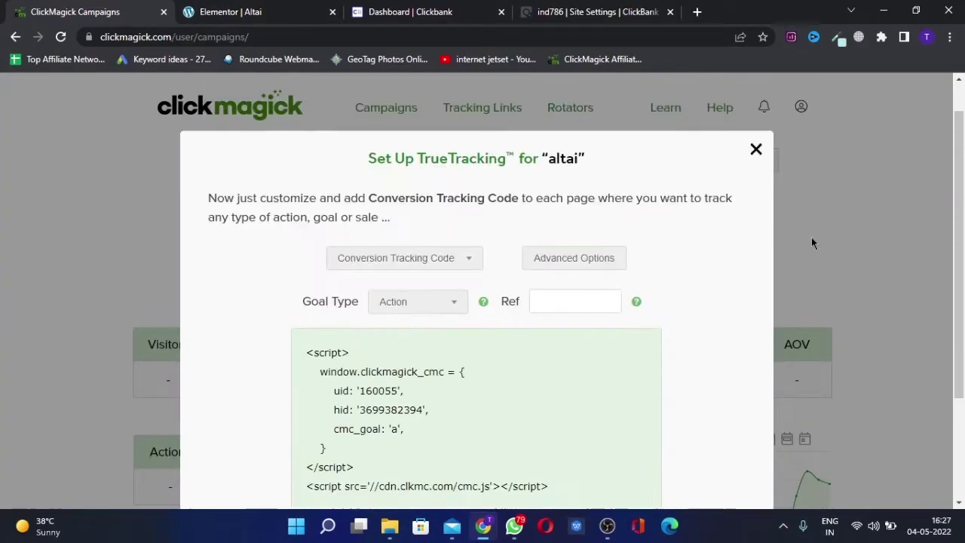
{"action": "left_click", "coordinate": [756, 192]}
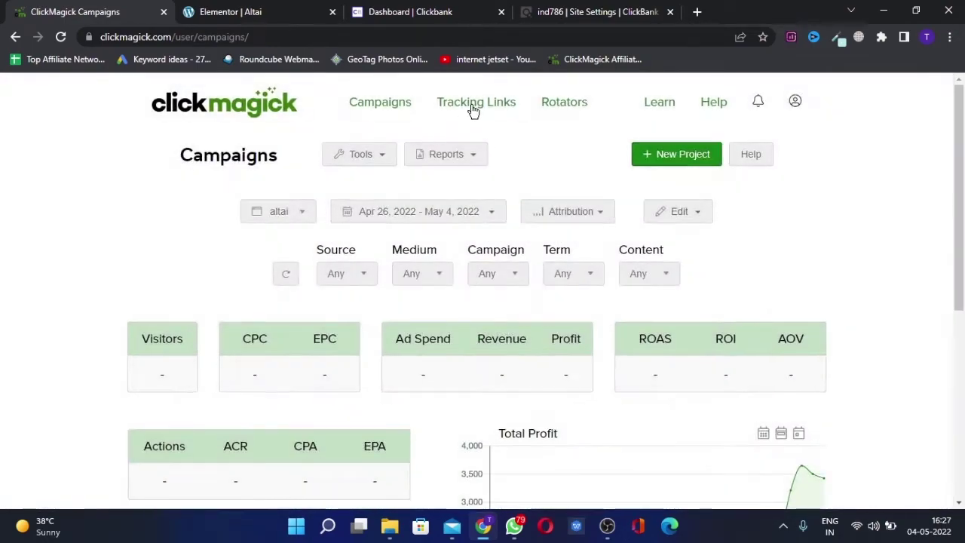
Start a new tracking link, entering Exipure as both the link name and the link slug
{"action": "left_click", "coordinate": [473, 109]}
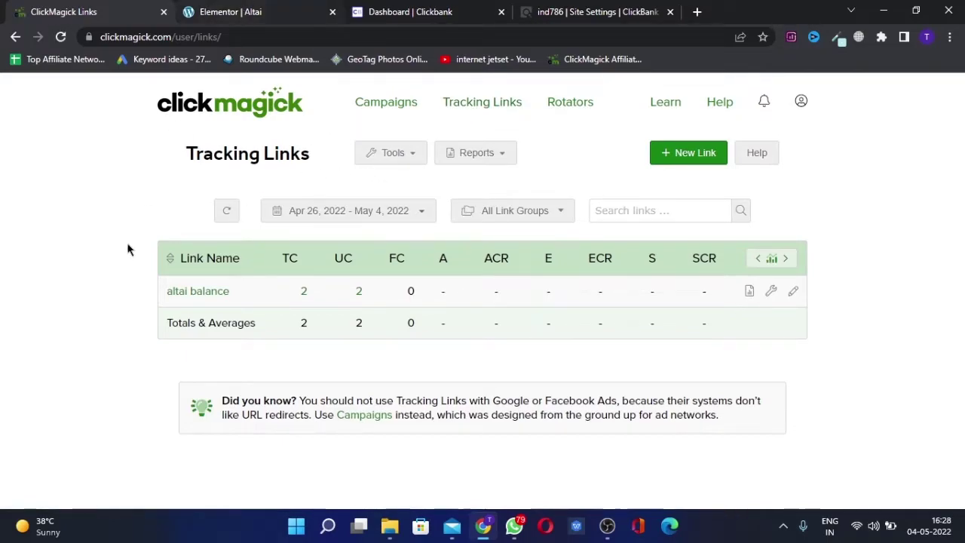
{"action": "left_click", "coordinate": [691, 153]}
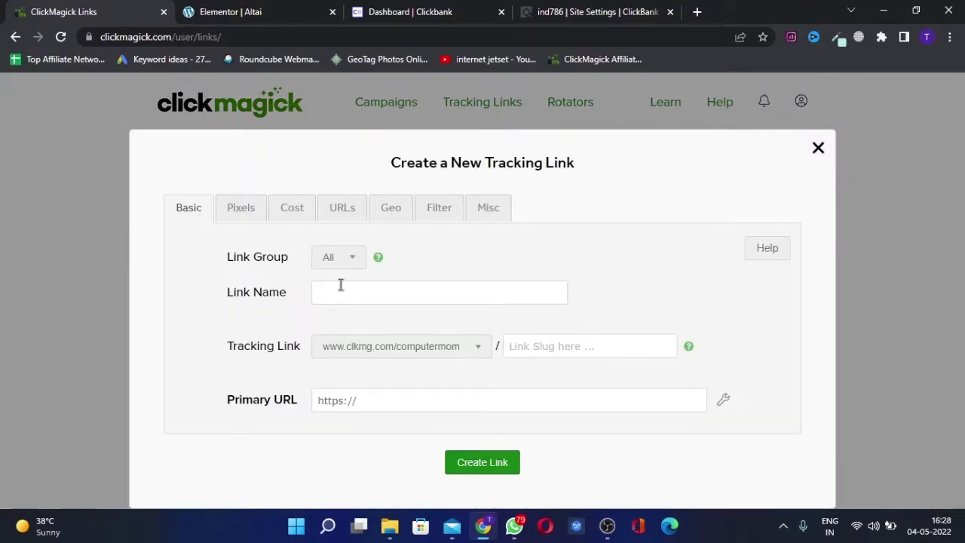
{"action": "left_click", "coordinate": [340, 290]}
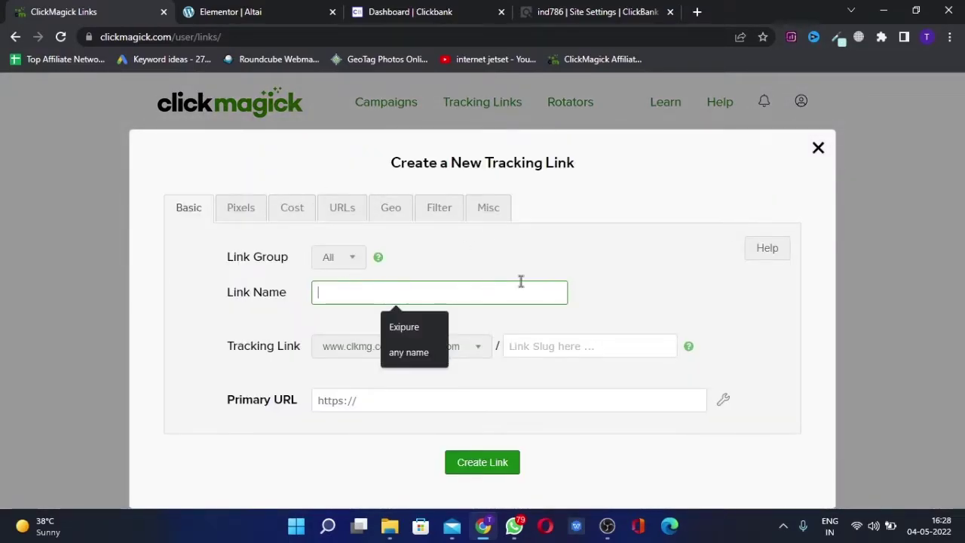
{"action": "left_click", "coordinate": [400, 324]}
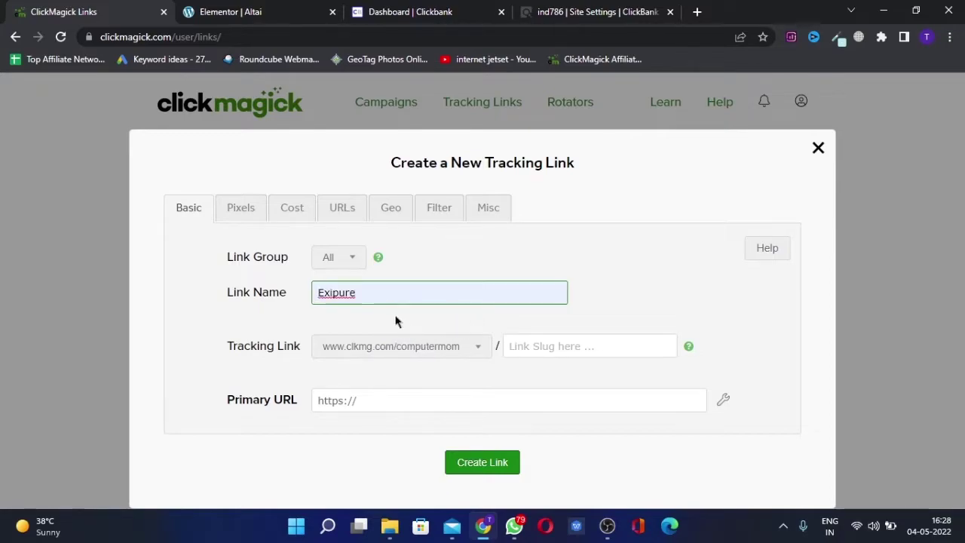
{"action": "left_click", "coordinate": [556, 355]}
{"action": "left_click", "coordinate": [596, 380]}
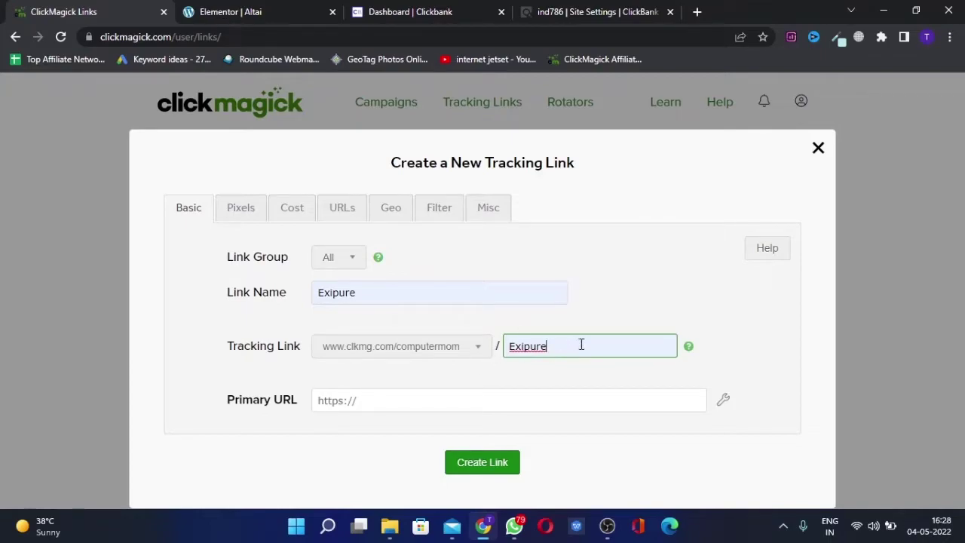
{"action": "left_click", "coordinate": [451, 400]}
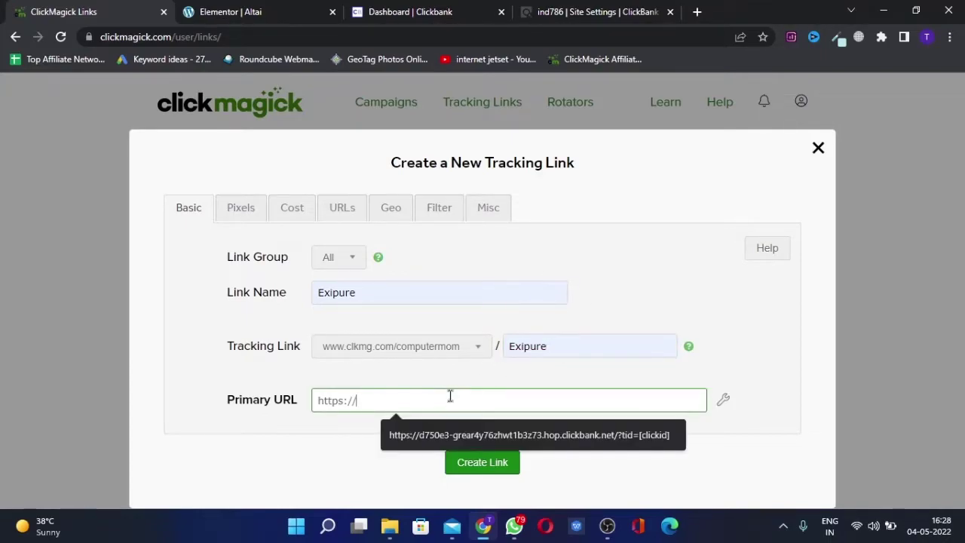
{"action": "left_click", "coordinate": [440, 437]}
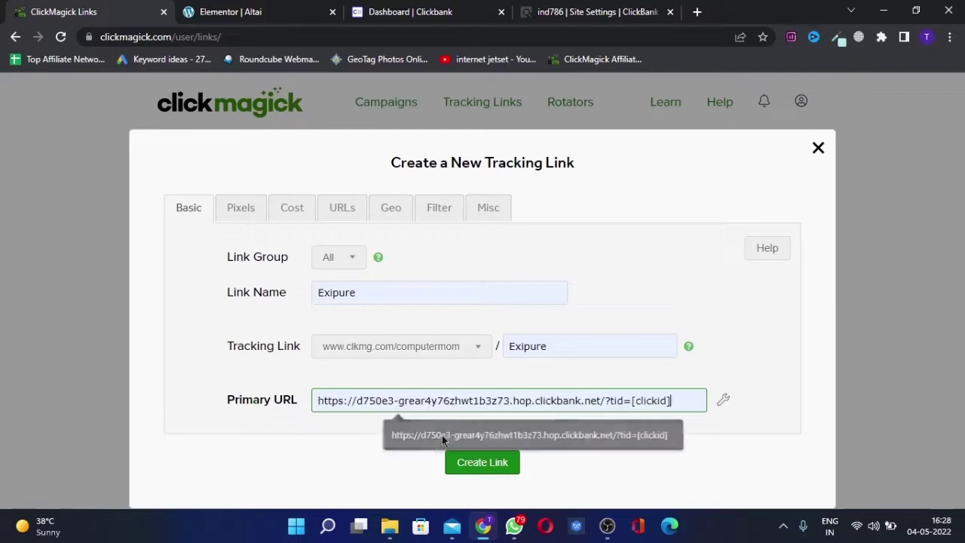
{"action": "left_click_drag", "start_coordinate": [607, 400], "coordinate": [708, 399]}
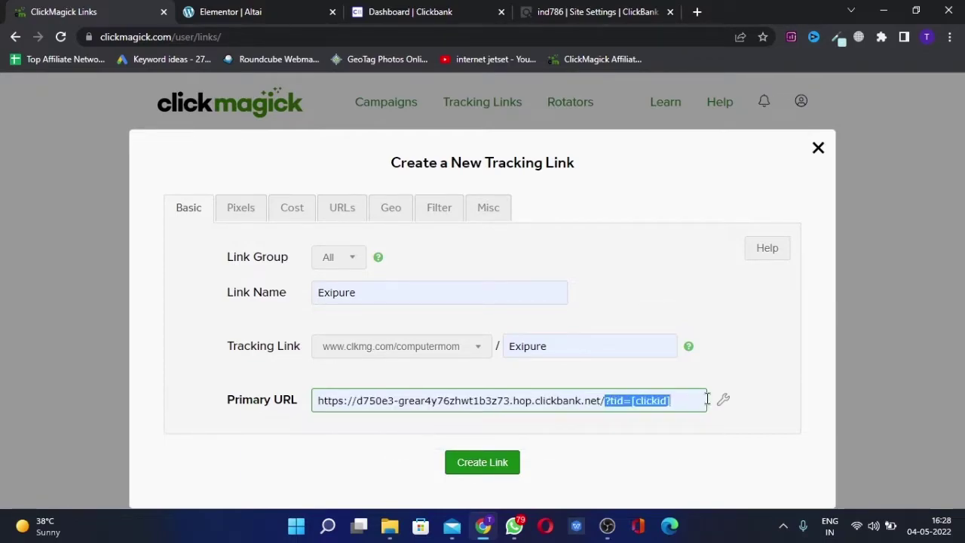
{"action": "key", "text": "BackSpace"}
{"action": "left_click", "coordinate": [754, 365]}
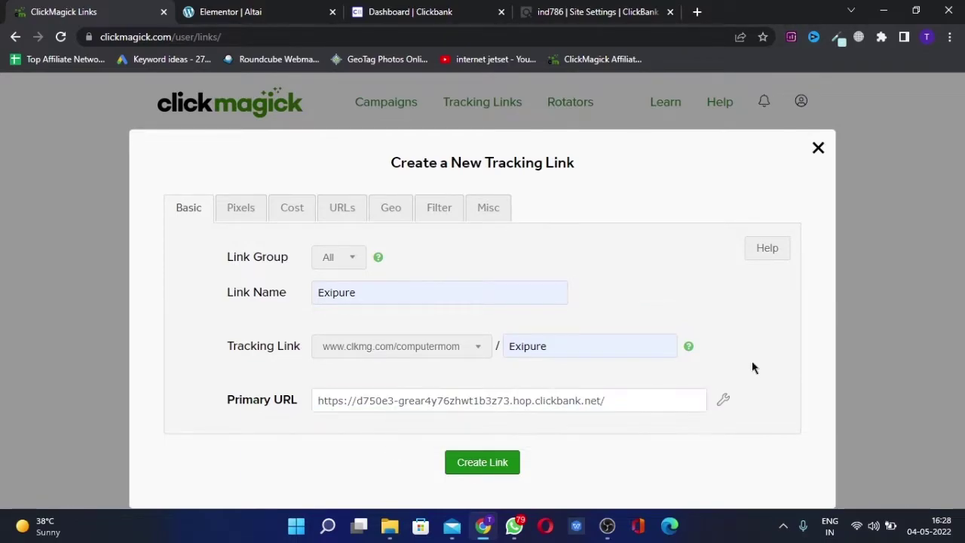
Append the ClickBank (Affiliate) click ID parameter ?tid=[clickid] to the primary URL of the new Exipure link
{"action": "left_click", "coordinate": [475, 409]}
{"action": "key", "text": "ctrl+a"}
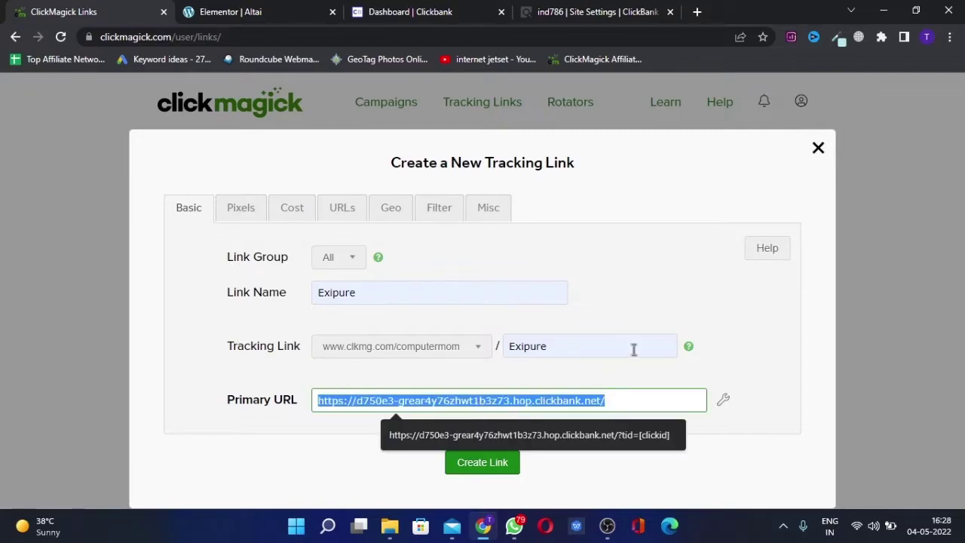
{"action": "left_click", "coordinate": [741, 338]}
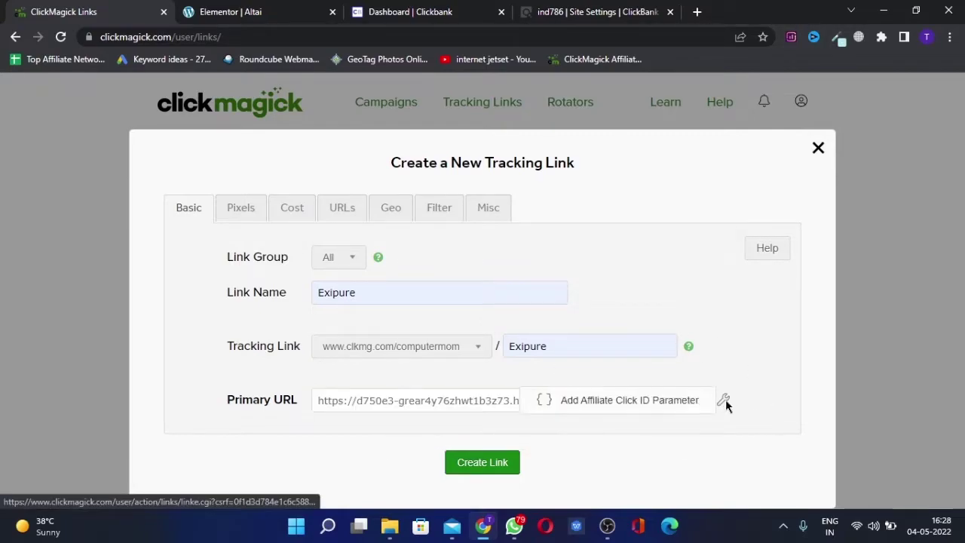
{"action": "left_click", "coordinate": [698, 402]}
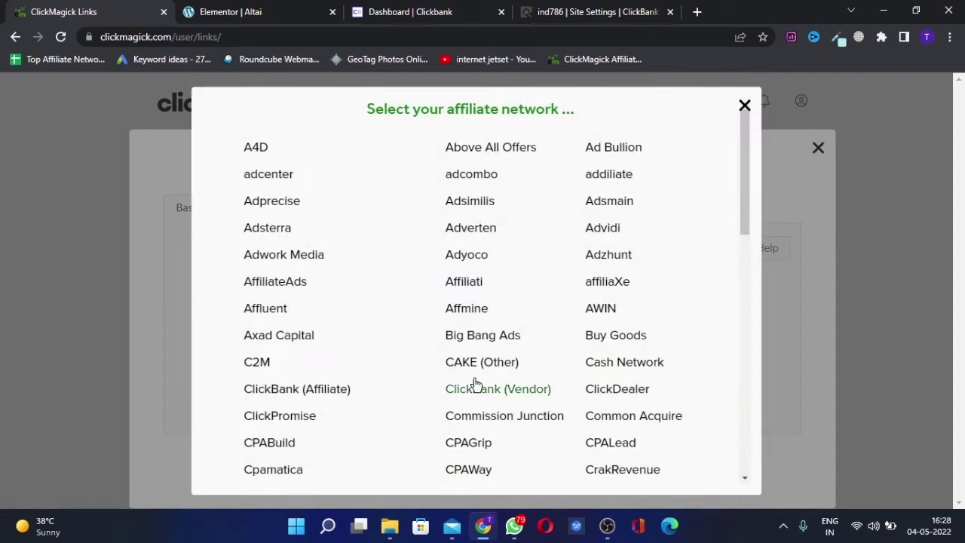
{"action": "scroll", "coordinate": [514, 280], "scroll_direction": "down", "scroll_amount": 2}
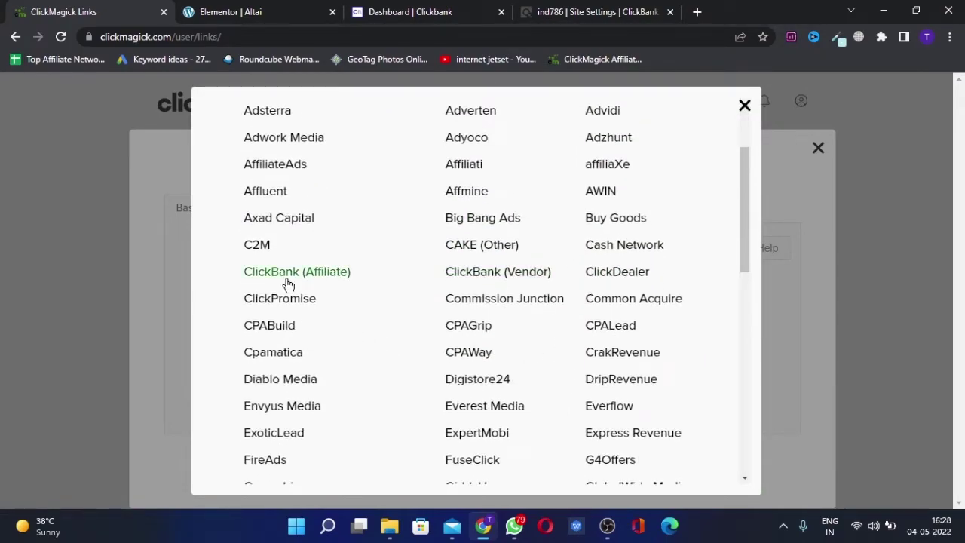
{"action": "left_click", "coordinate": [313, 273]}
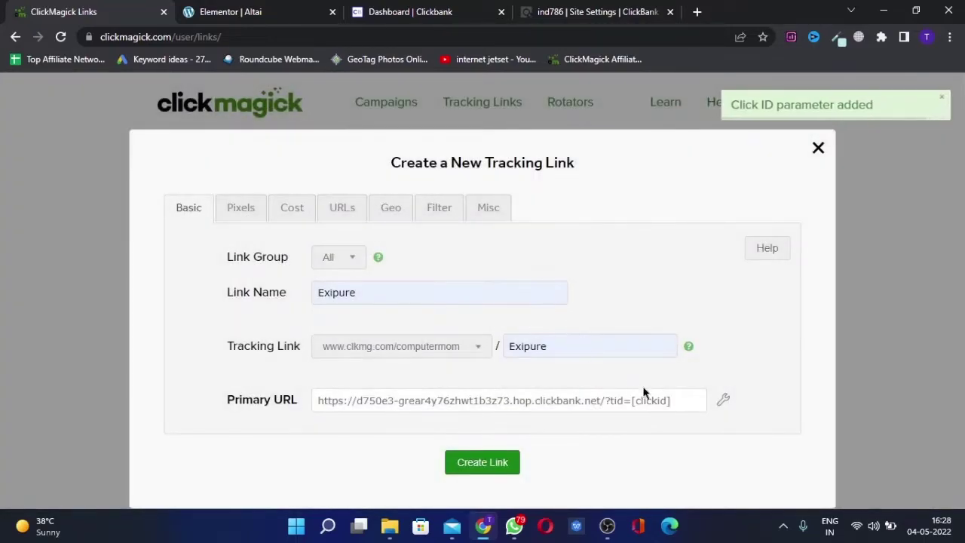
{"action": "left_click_drag", "start_coordinate": [674, 403], "coordinate": [611, 402]}
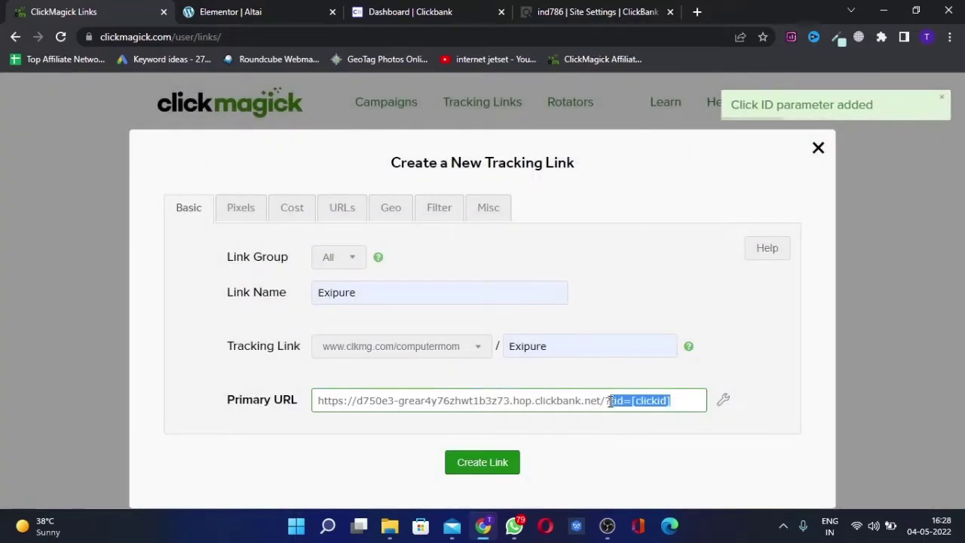
{"action": "left_click", "coordinate": [735, 401]}
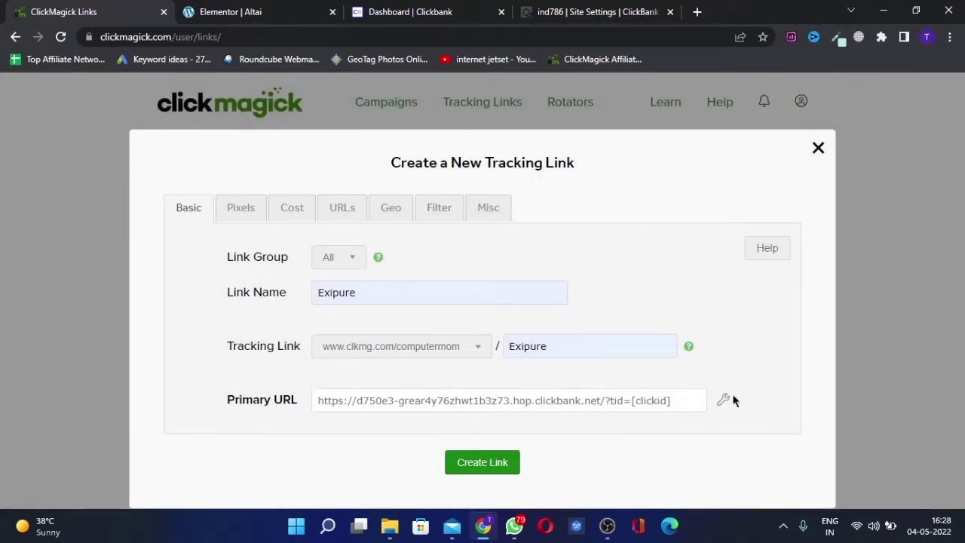
Create the Exipure tracking link, reopen it for editing and select its full tracking URL
{"action": "left_click", "coordinate": [503, 472]}
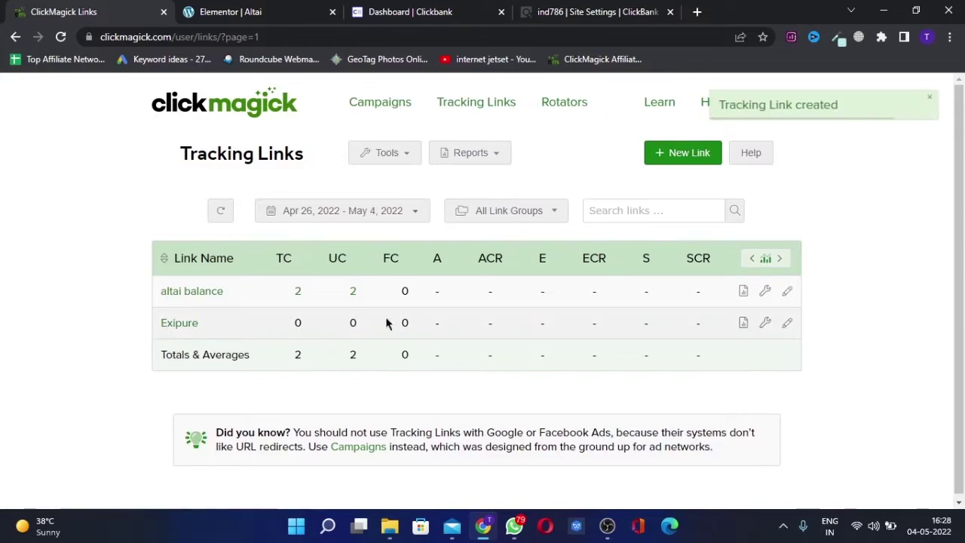
{"action": "left_click", "coordinate": [183, 326]}
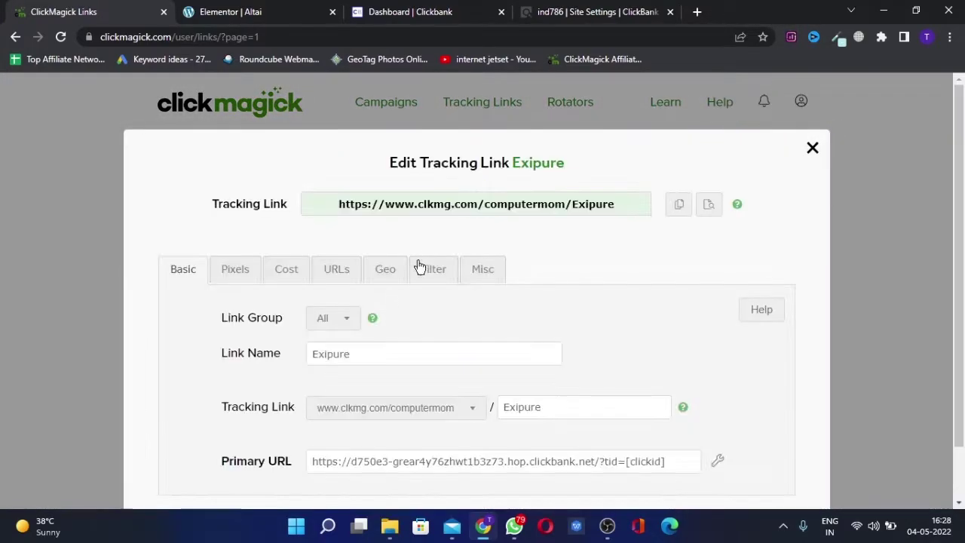
{"action": "triple_click", "coordinate": [460, 205]}
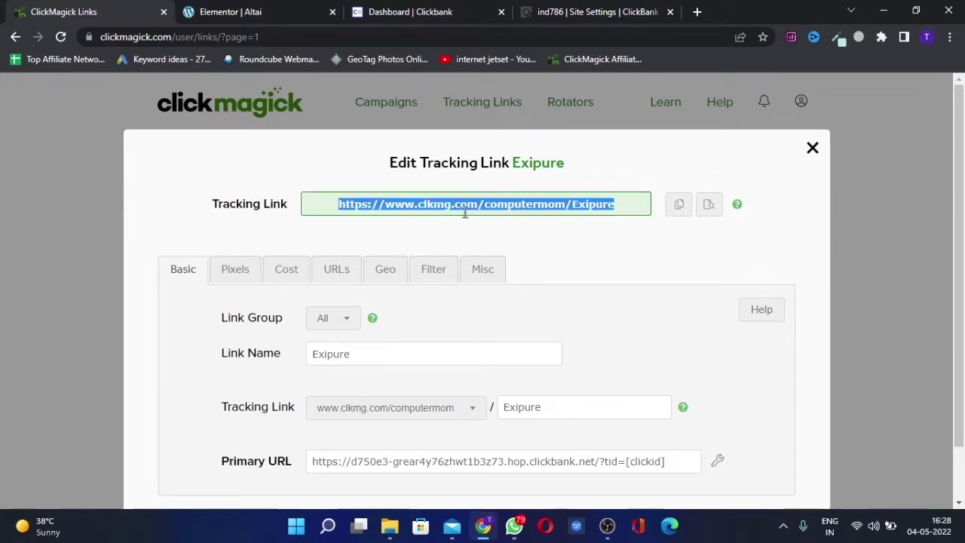
Switch to the Altai page in Elementor and display it at desktop size down to the first call-to-action button
{"action": "left_click", "coordinate": [288, 11]}
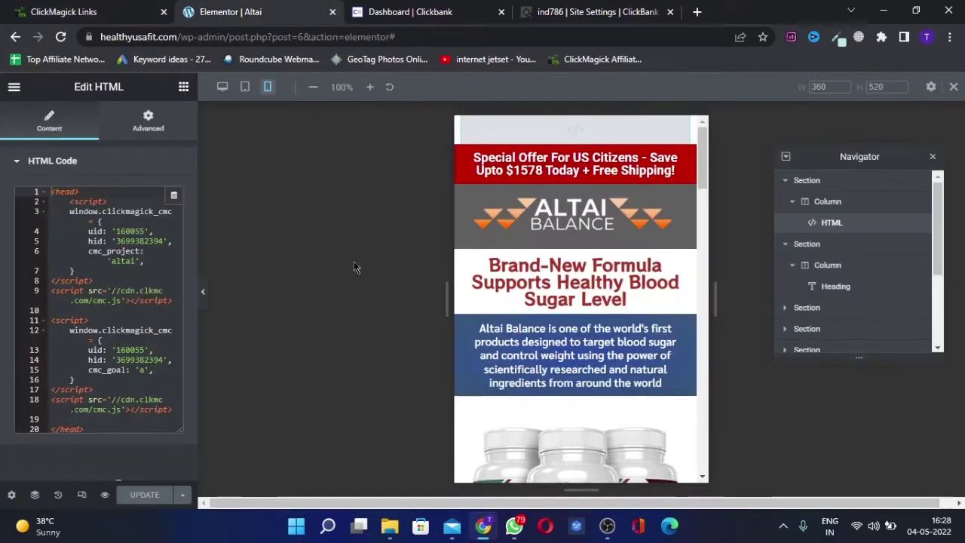
{"action": "left_click", "coordinate": [223, 87]}
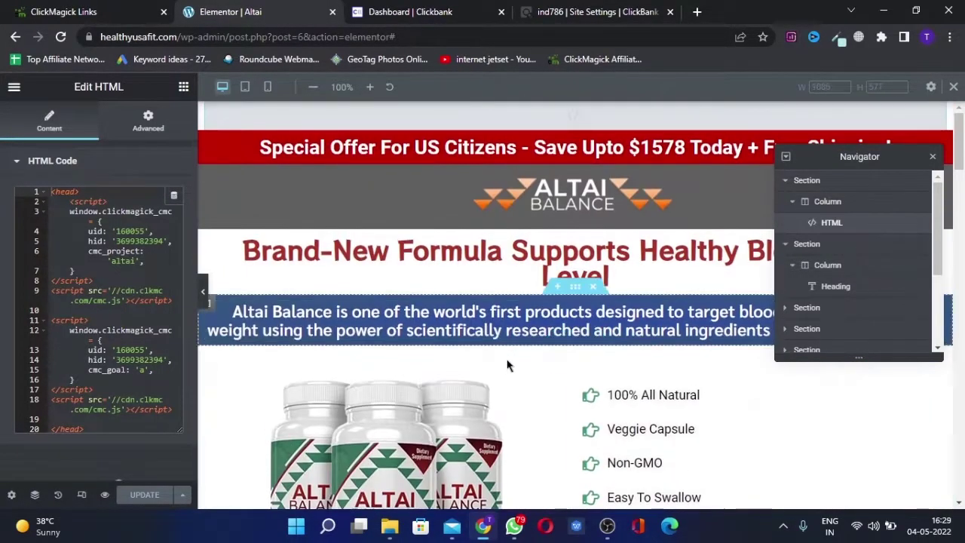
{"action": "scroll", "coordinate": [547, 357], "scroll_direction": "up", "scroll_amount": 5}
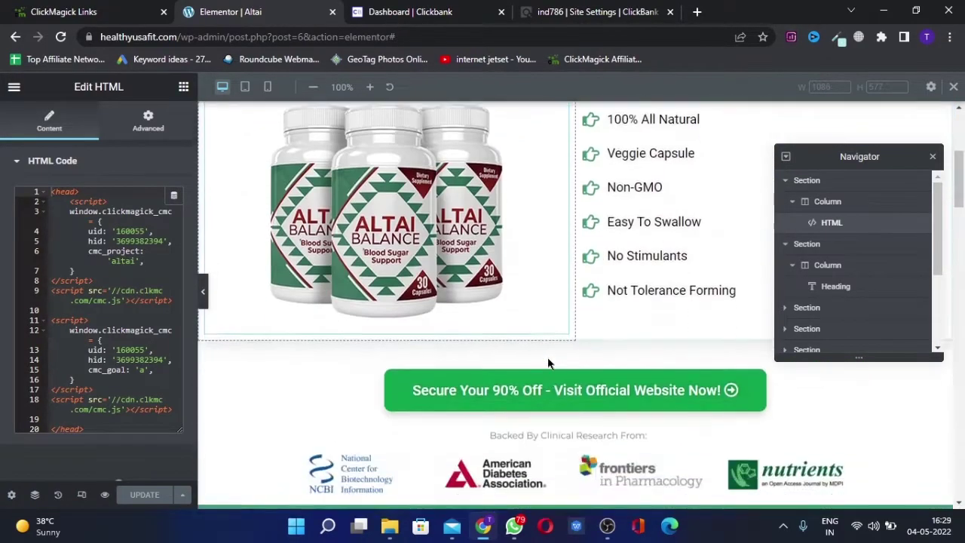
{"action": "scroll", "coordinate": [548, 356], "scroll_direction": "down", "scroll_amount": 2}
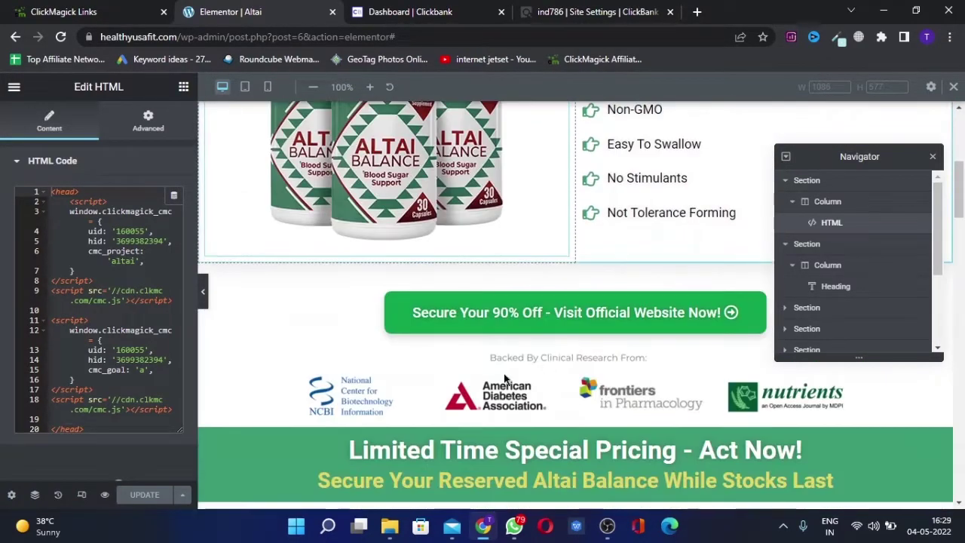
Open the settings of the "Secure Your 90% Off" button below the product image and read its link from start to end
{"action": "left_click", "coordinate": [528, 311]}
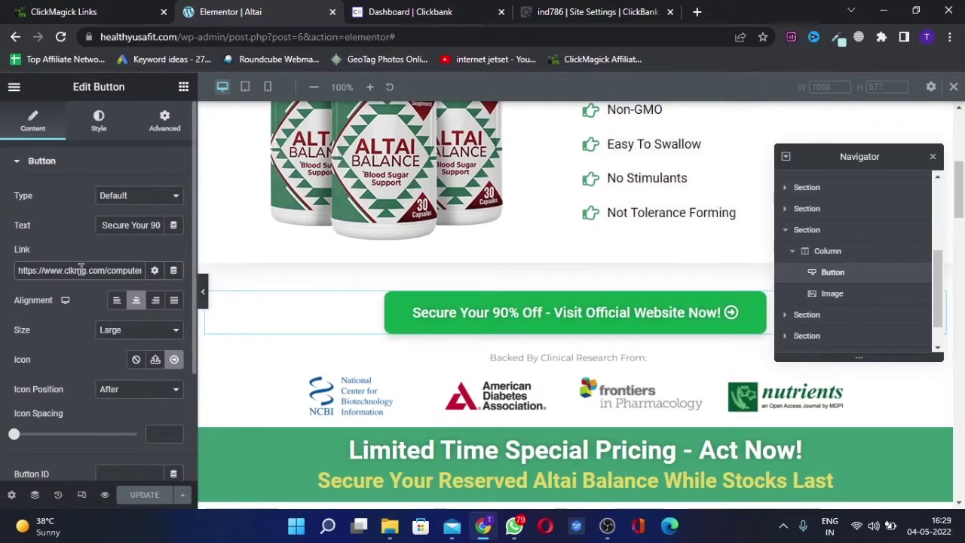
{"action": "left_click", "coordinate": [81, 270]}
{"action": "key", "text": "End"}
{"action": "key", "text": "Home"}
{"action": "key", "text": "End"}
{"action": "key", "text": "Home"}
{"action": "key", "text": "End"}
{"action": "key", "text": "Home"}
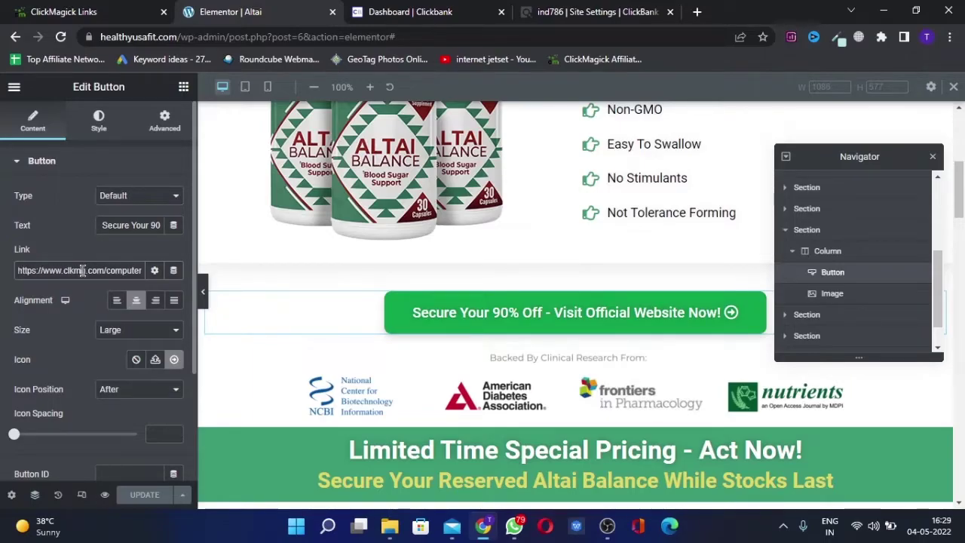
{"action": "key", "text": "End"}
Open the settings of the "Secure Your 90% Off" button above the money-back guarantee and check its link
{"action": "scroll", "coordinate": [487, 323], "scroll_direction": "down", "scroll_amount": 15}
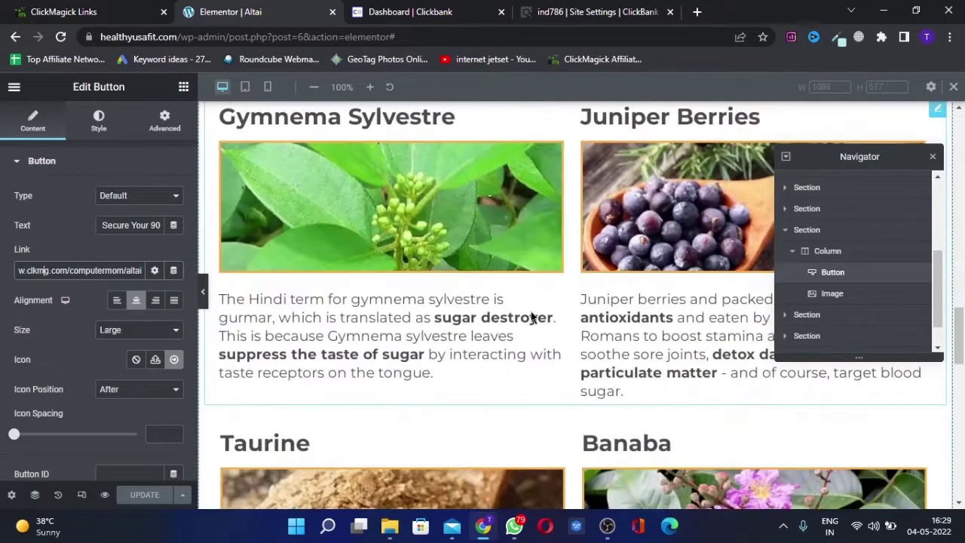
{"action": "scroll", "coordinate": [532, 316], "scroll_direction": "up", "scroll_amount": 15}
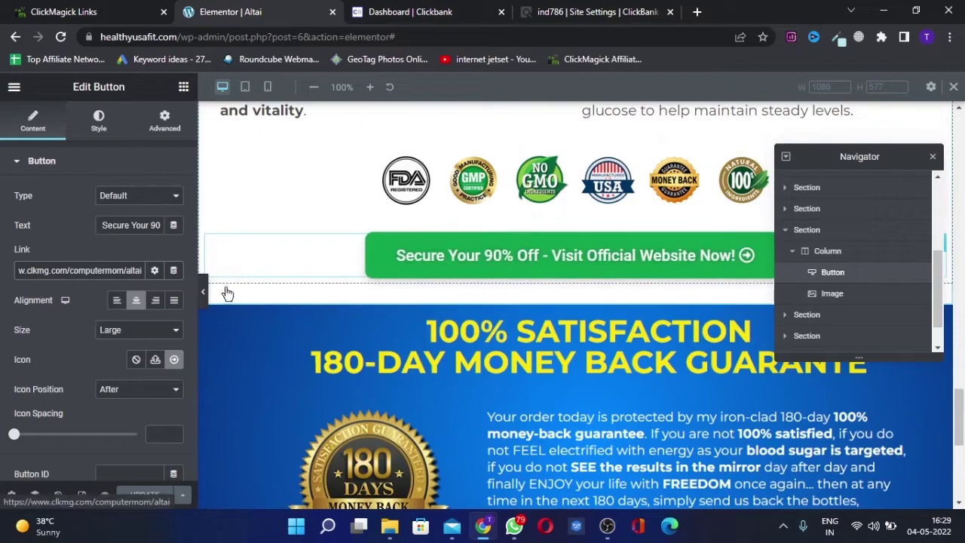
{"action": "key", "text": "ctrl+z"}
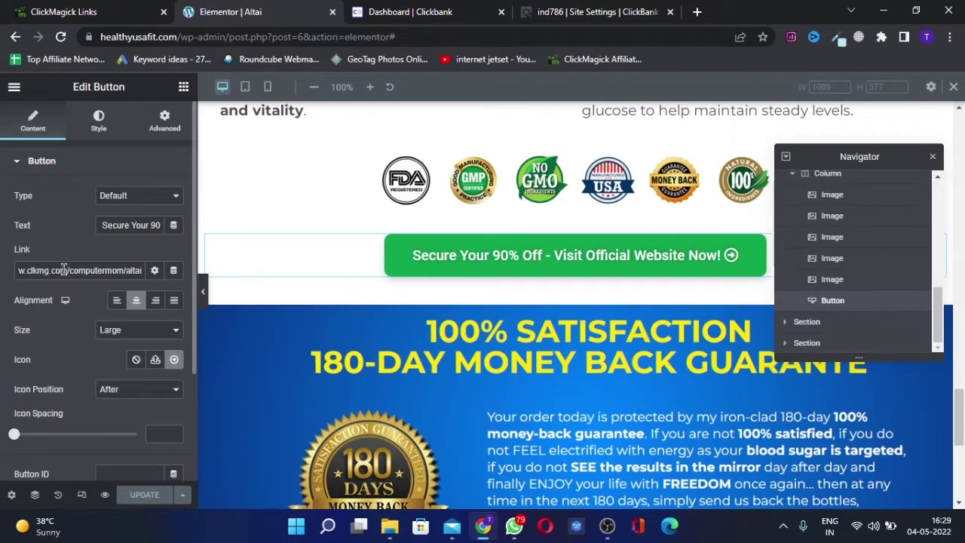
{"action": "key", "text": "Home"}
Look over the rest of the Altai page and view it from the beginning without the editing panel
{"action": "scroll", "coordinate": [527, 332], "scroll_direction": "down", "scroll_amount": 5}
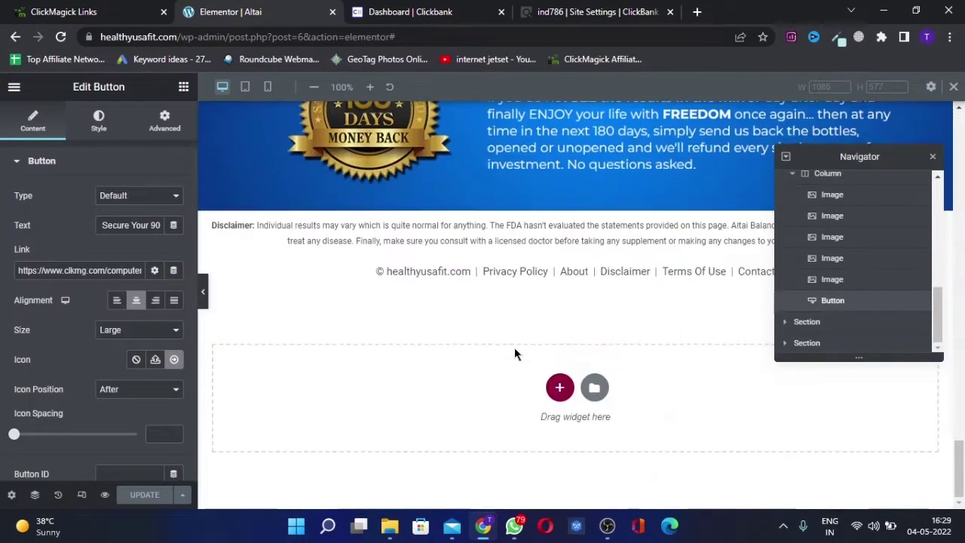
{"action": "scroll", "coordinate": [512, 348], "scroll_direction": "up", "scroll_amount": 5}
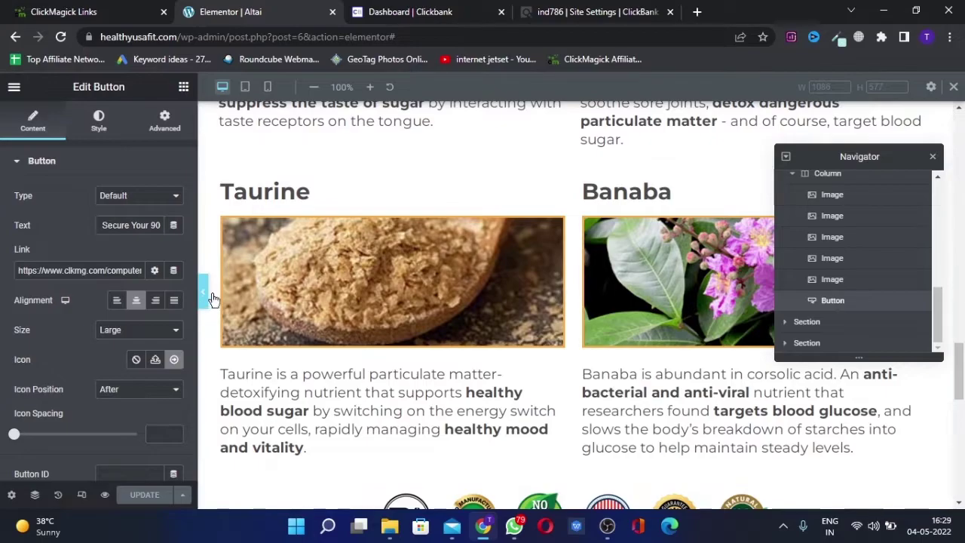
{"action": "key", "text": "ctrl+p"}
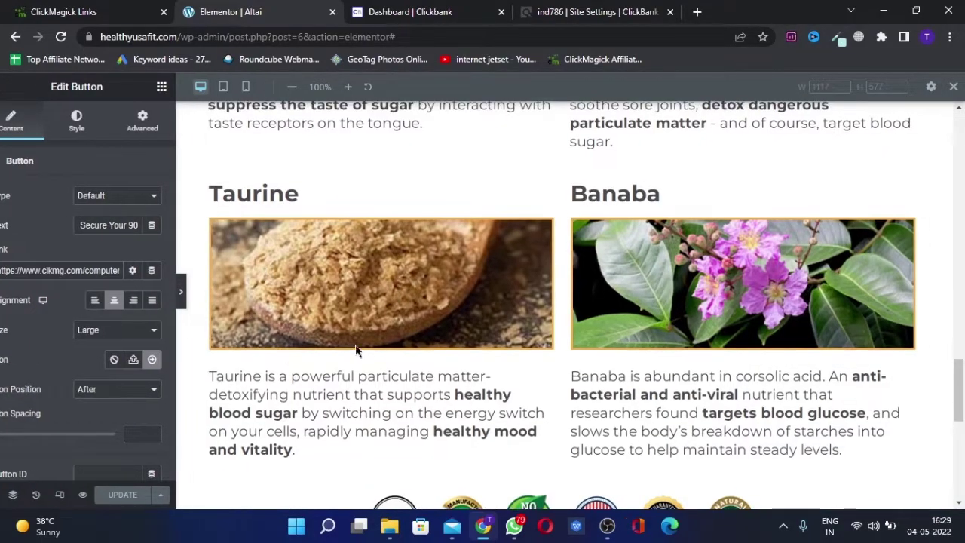
{"action": "scroll", "coordinate": [356, 351], "scroll_direction": "up", "scroll_amount": 15}
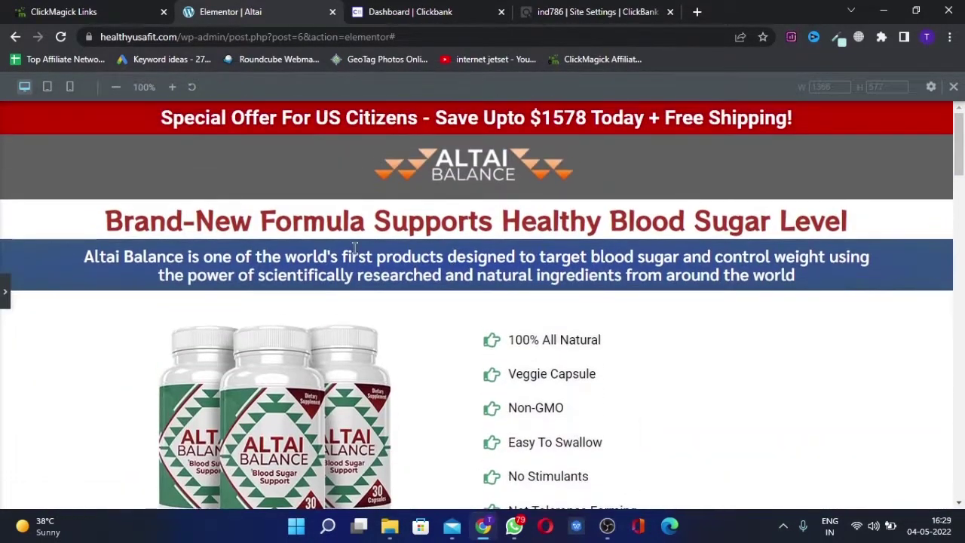
Return to ClickMagick and close the Exipure link editor to show the tracking links list
{"action": "left_click", "coordinate": [106, 14]}
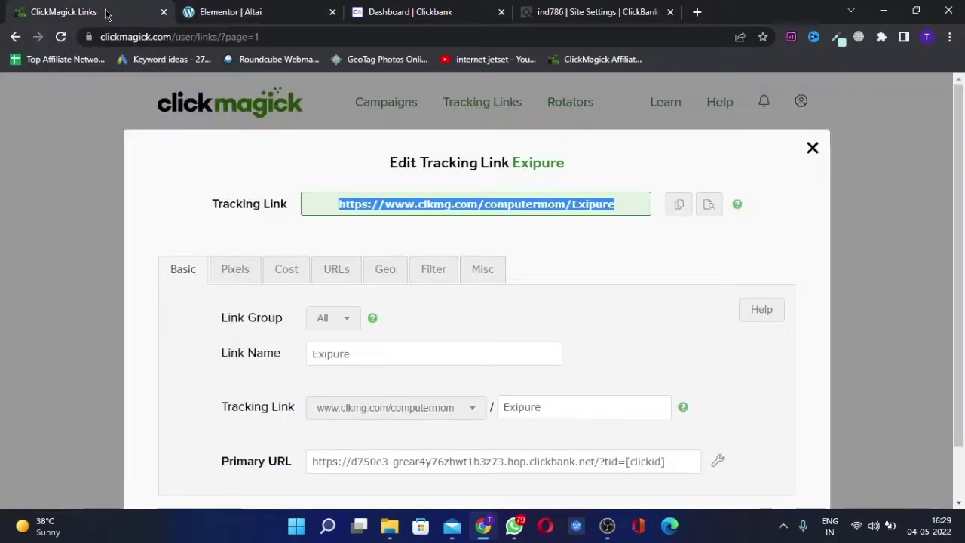
{"action": "left_click", "coordinate": [813, 158]}
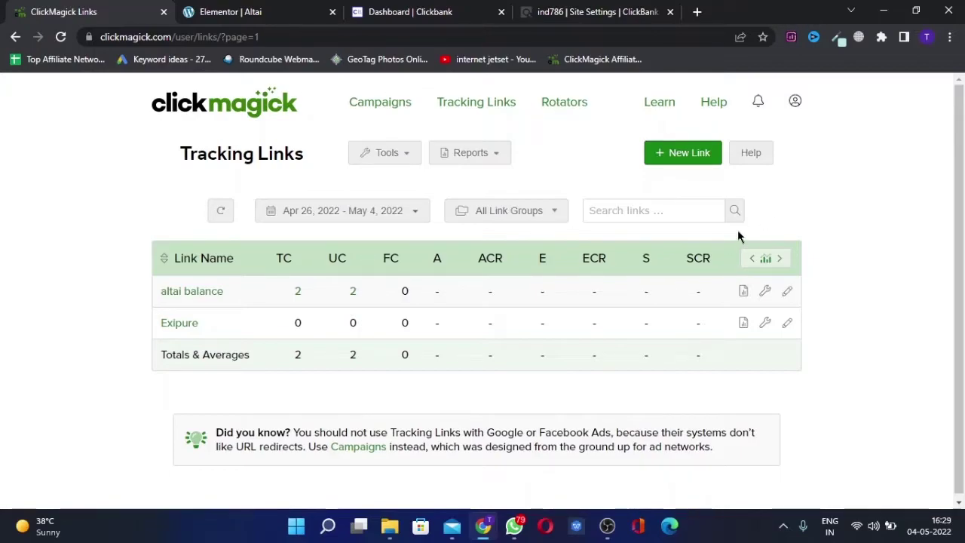
{"action": "left_click", "coordinate": [390, 527]}
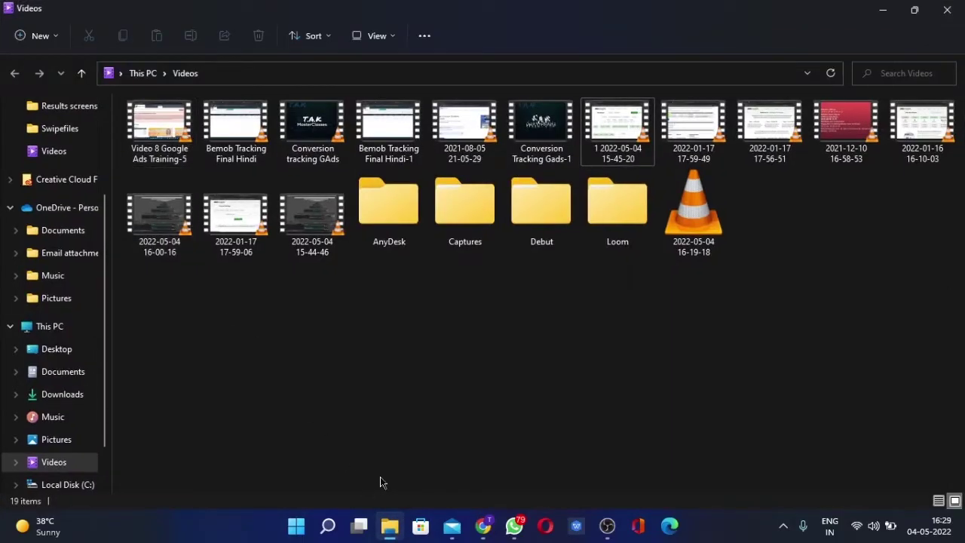
{"action": "left_click", "coordinate": [398, 532]}
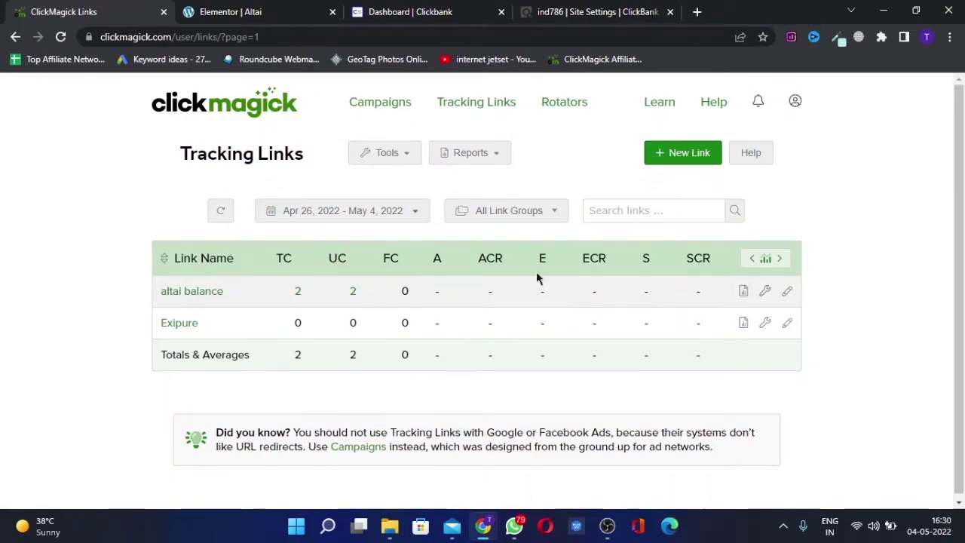
{"action": "left_click", "coordinate": [394, 533]}
{"action": "left_click", "coordinate": [393, 532]}
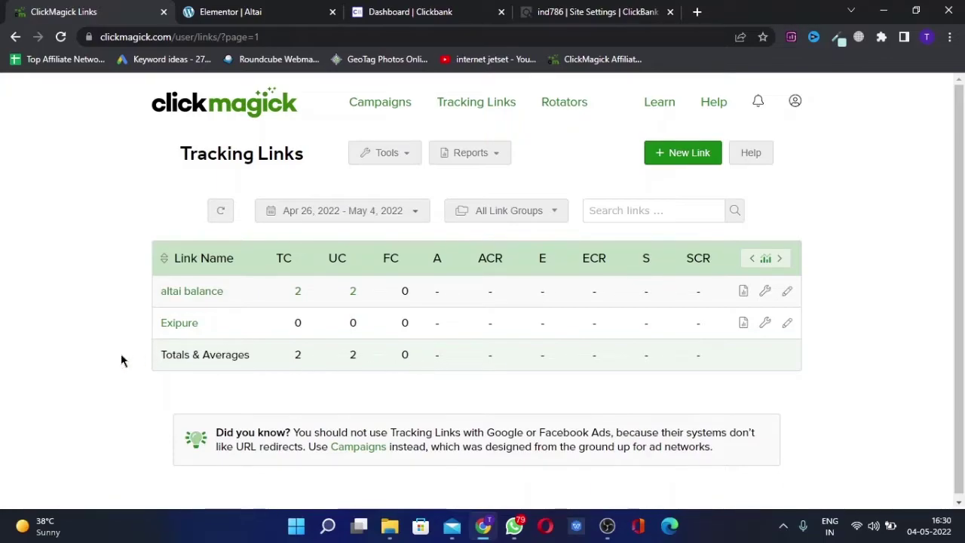
Examine the Totals & Averages row of the tracking links table across its click and action columns
{"action": "triple_click", "coordinate": [194, 352]}
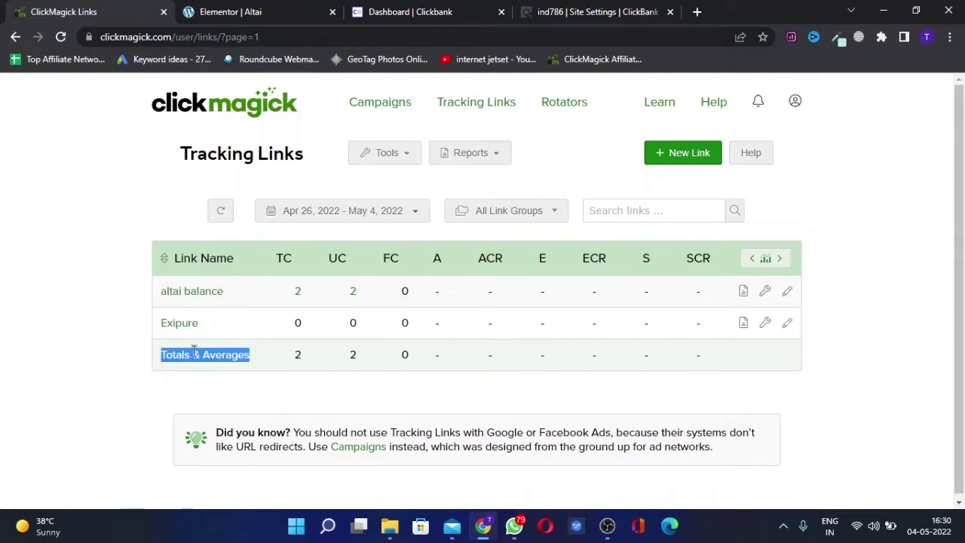
{"action": "left_click", "coordinate": [299, 354]}
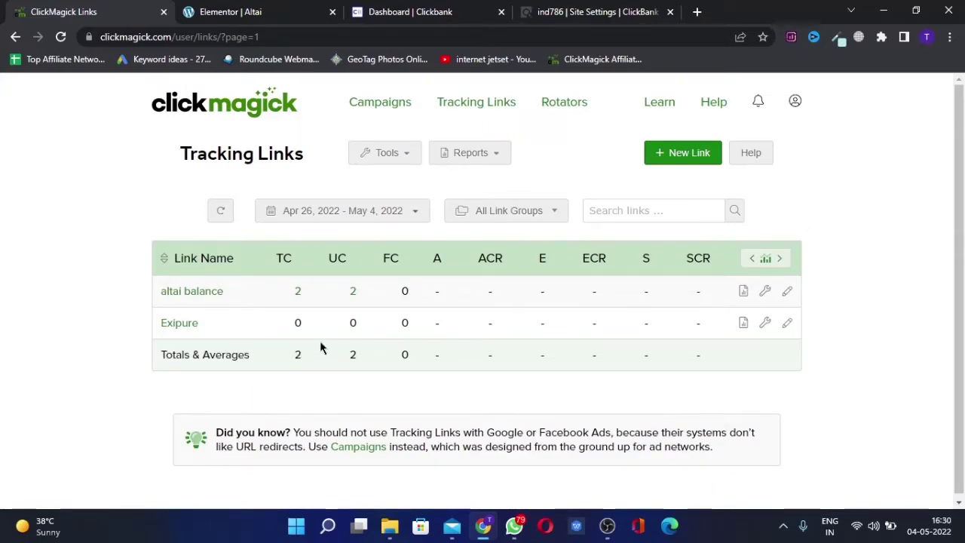
{"action": "left_click_drag", "start_coordinate": [353, 353], "coordinate": [420, 353]}
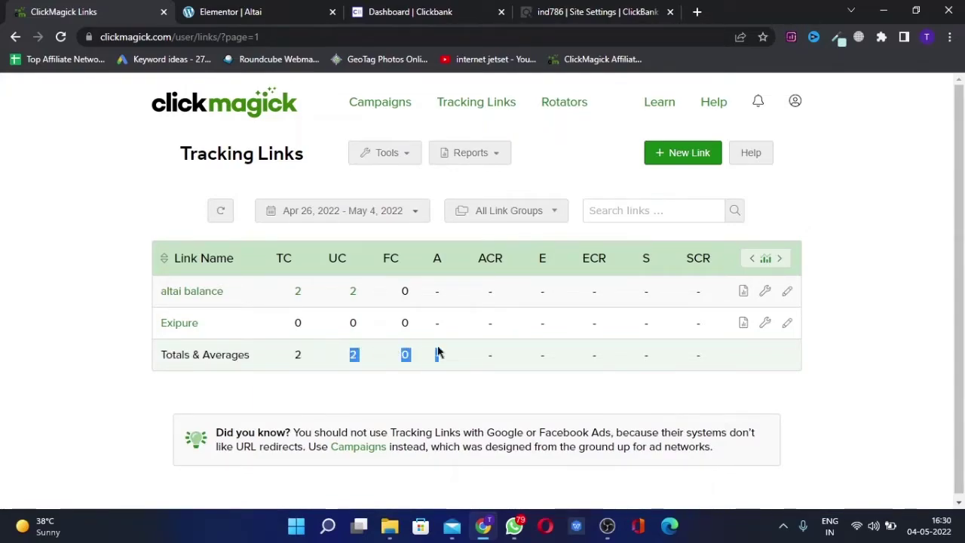
{"action": "left_click", "coordinate": [439, 352]}
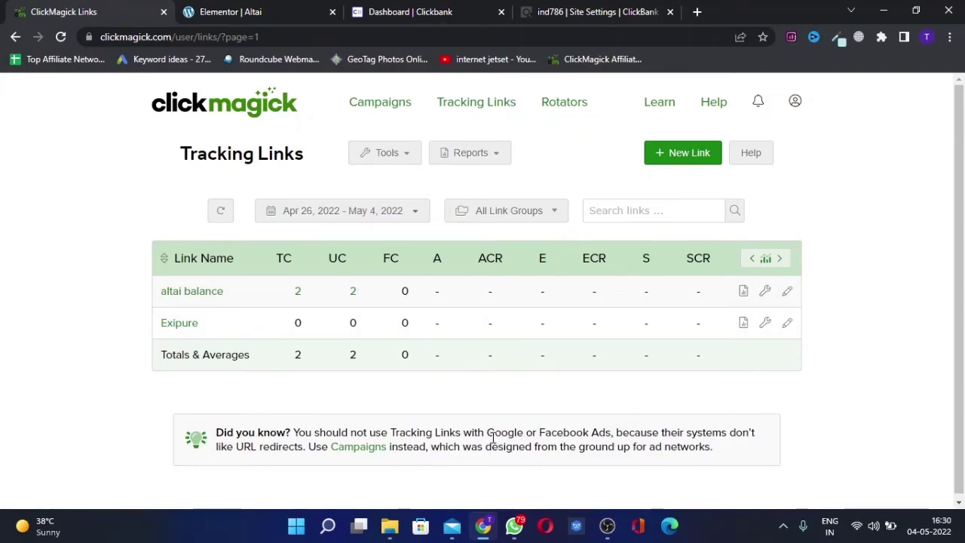